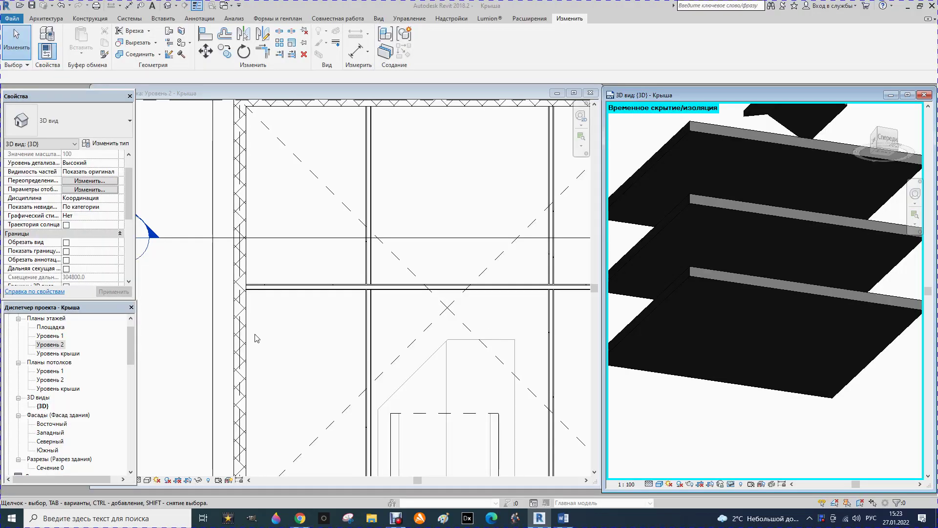
- Zoom out to the full Level 2 outline with grids Б, А, 1, 2 and start the Ceiling tool
scroll(284, 244, down, 2)
scroll(277, 242, down, 1)
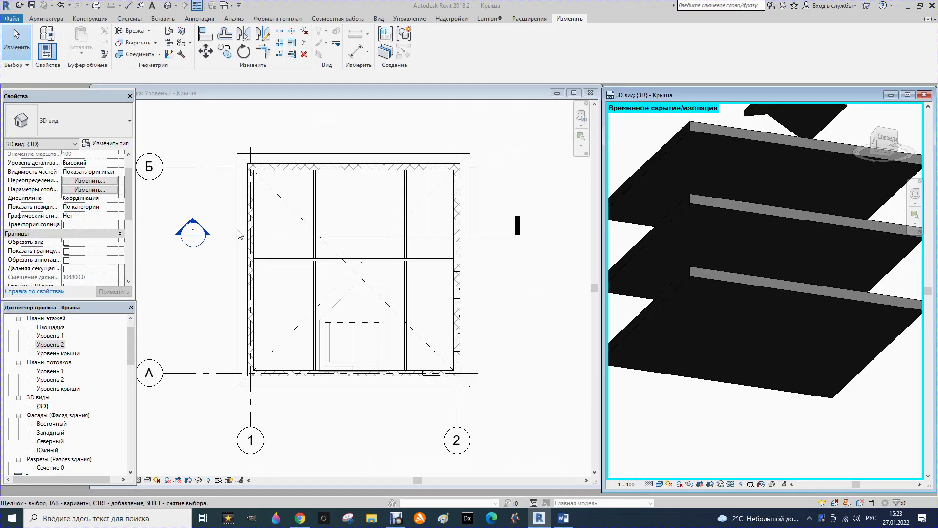
click(53, 22)
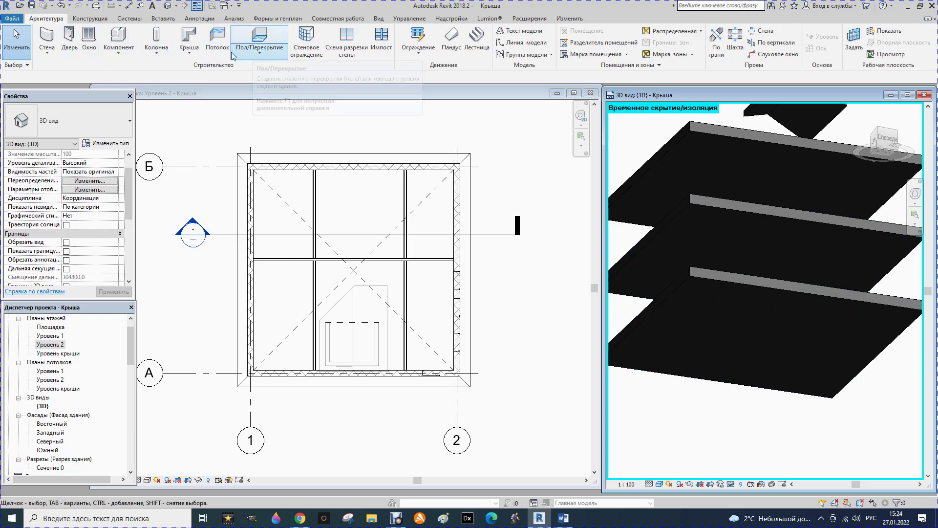
click(218, 43)
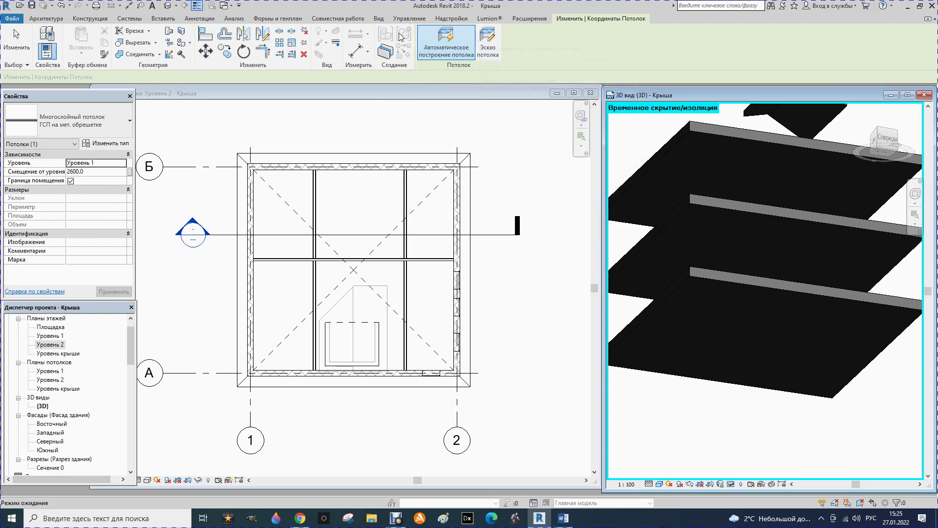
- Choose the ГСП на мет. обрешетке ceiling type and open its type properties
click(119, 125)
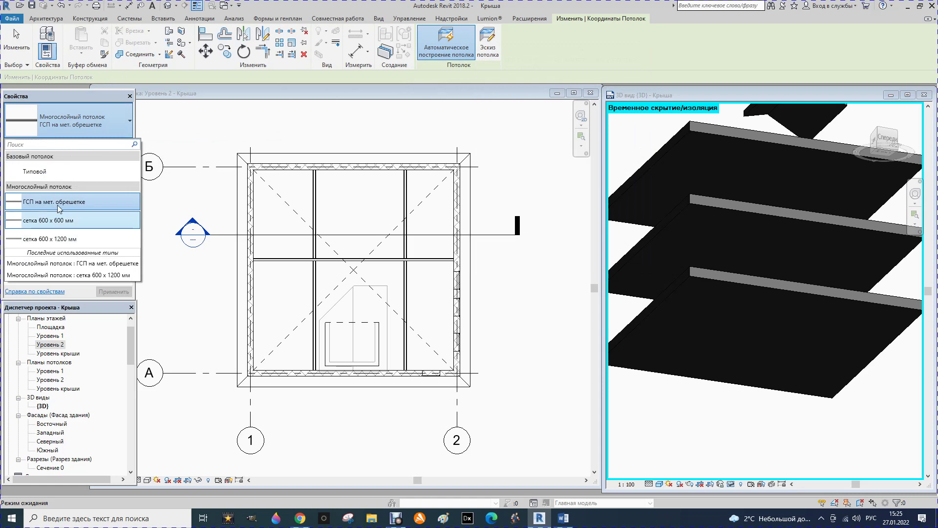
click(166, 128)
click(111, 145)
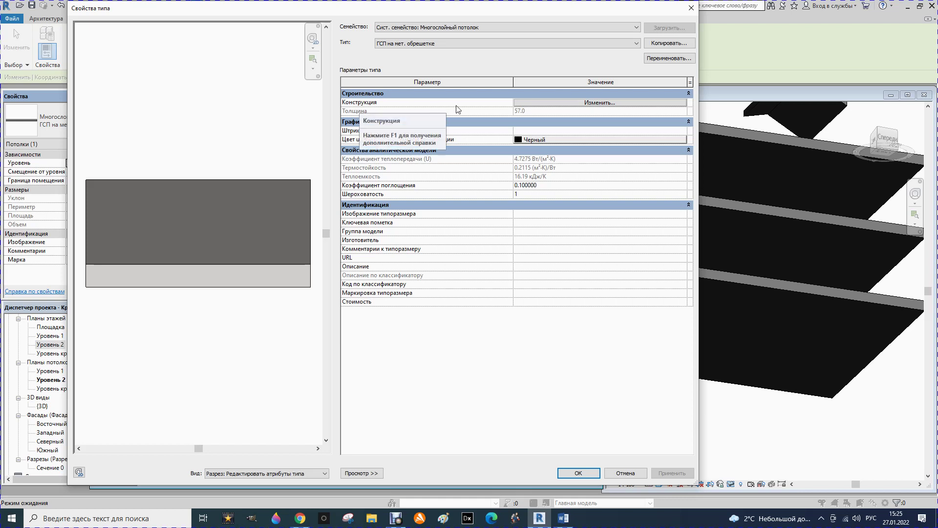
click(588, 106)
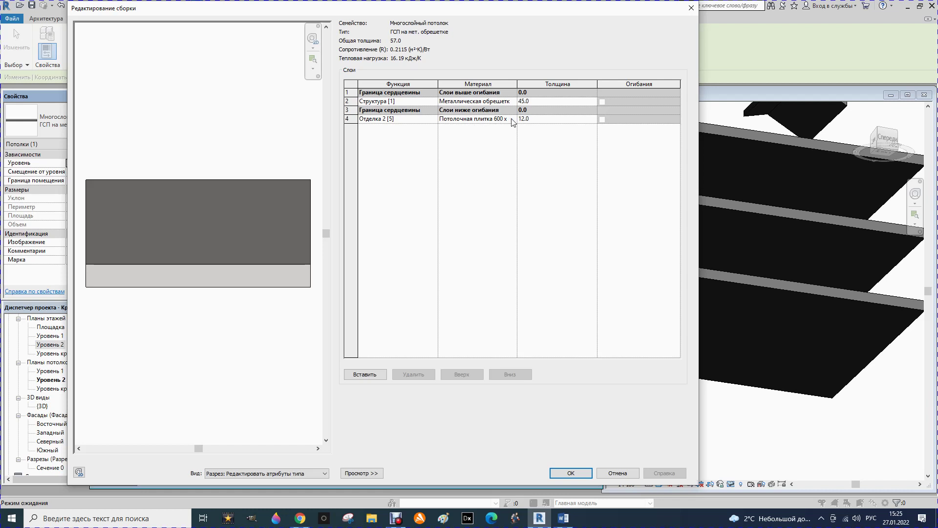
click(570, 475)
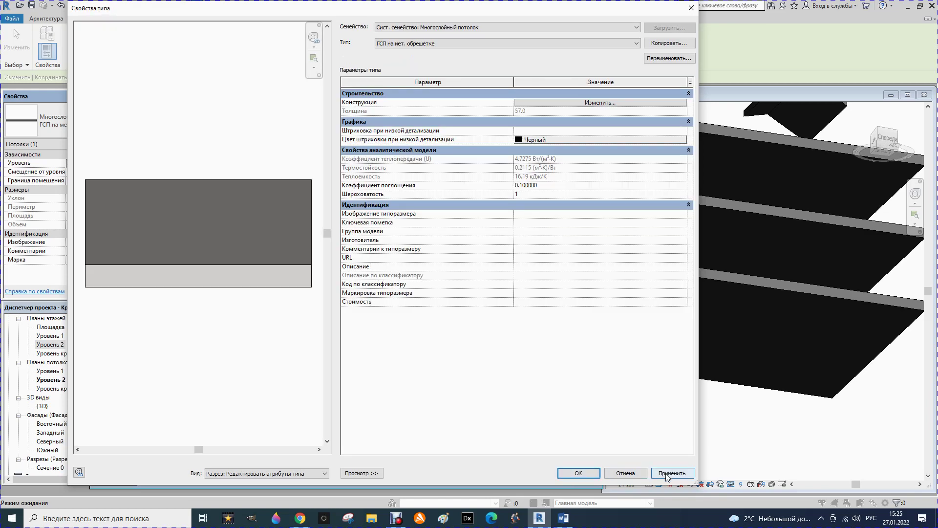
click(579, 473)
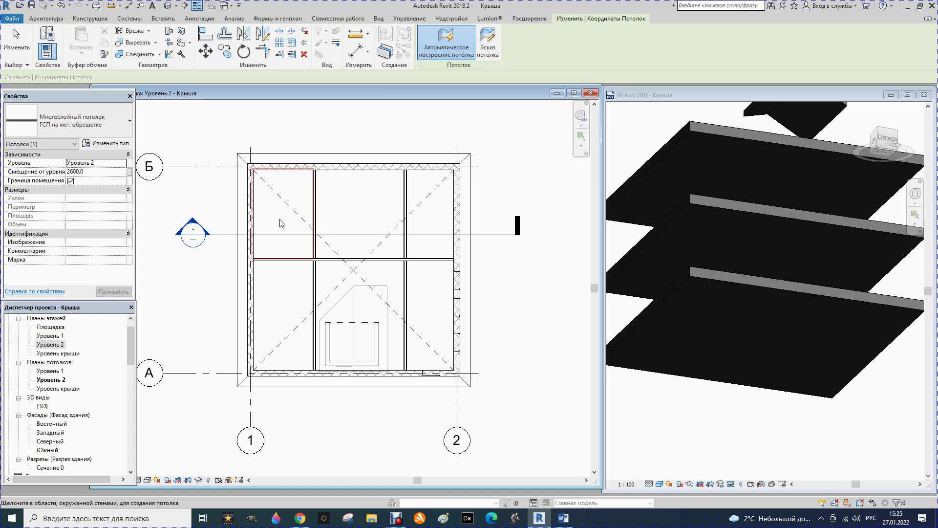
- Automatically place a ГСП ceiling at 2600 mm offset in the top-left room
click(282, 223)
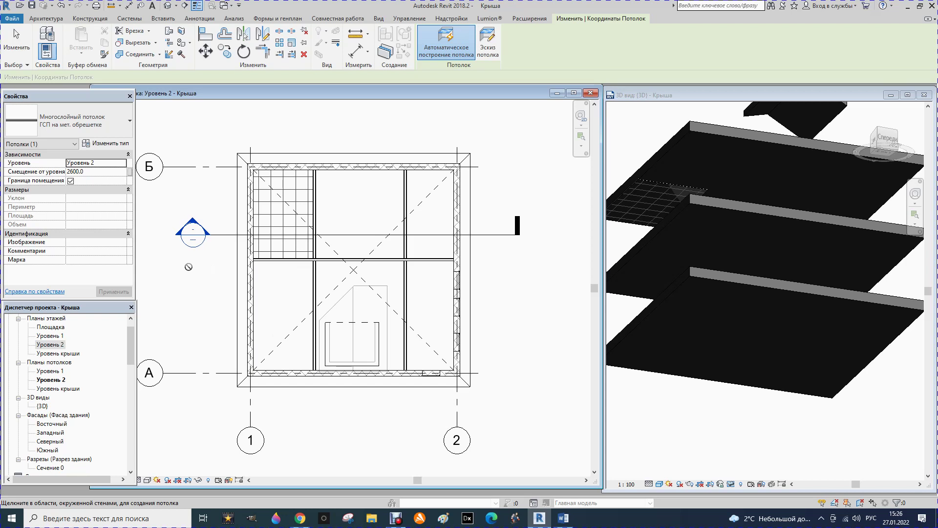
key(Escape)
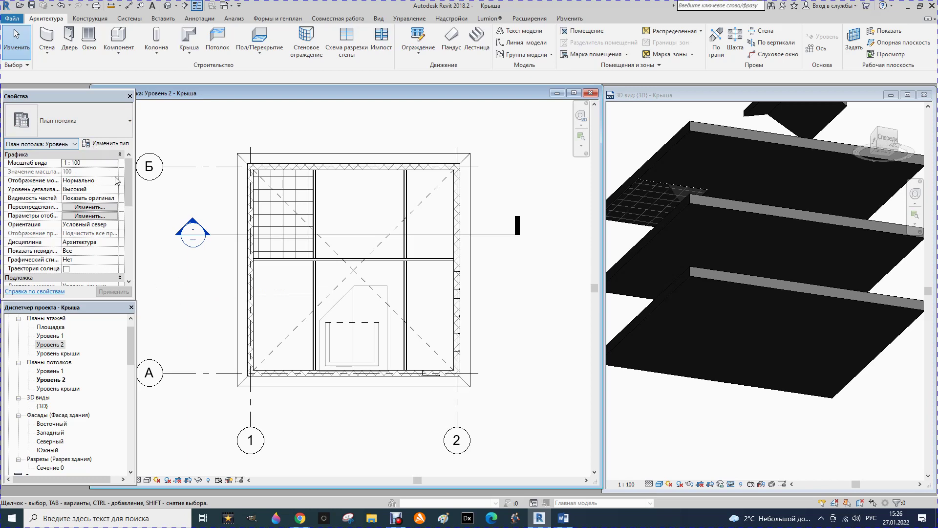
- Check the view range's 2200 mm cut plane, then resume ceiling placement
drag(128, 188, 126, 226)
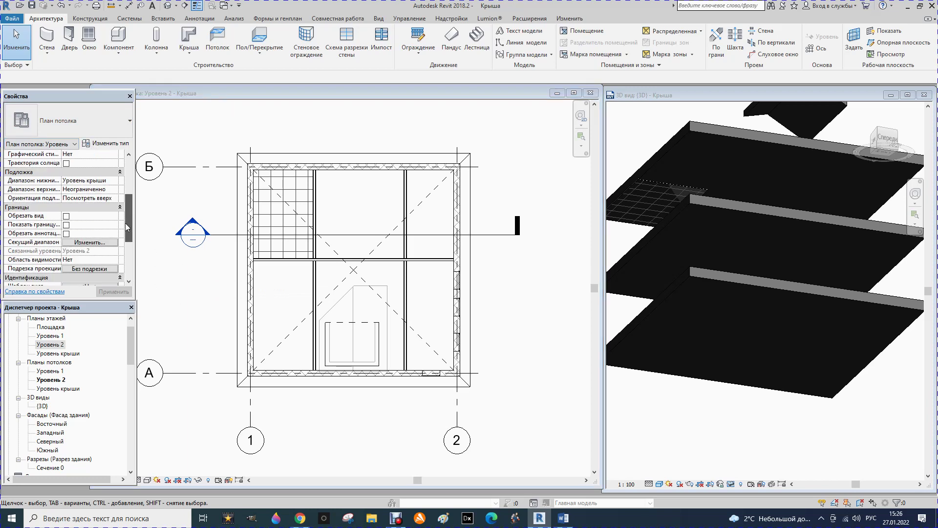
click(83, 243)
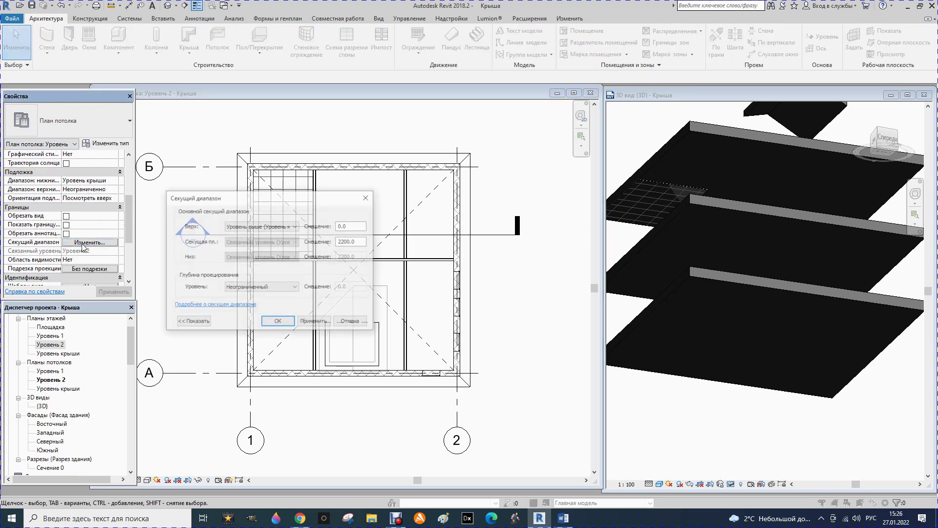
click(199, 324)
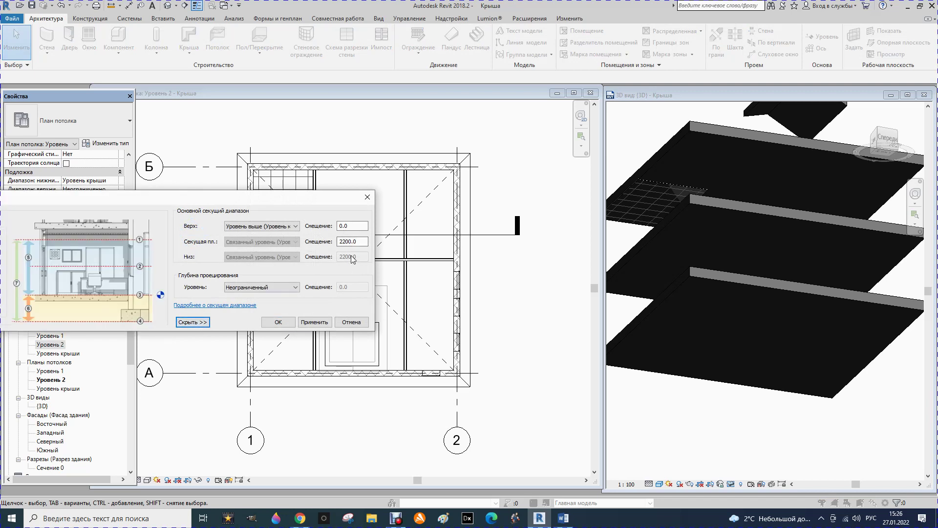
click(271, 324)
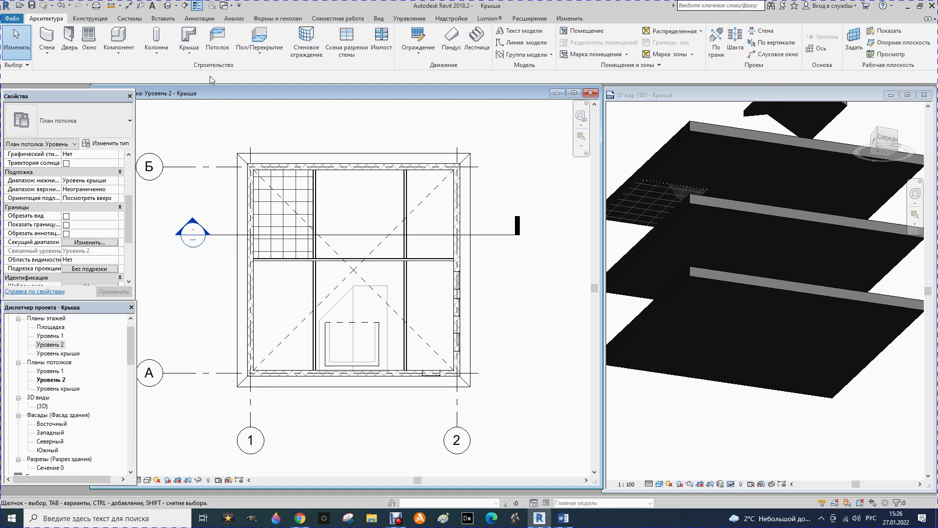
click(220, 37)
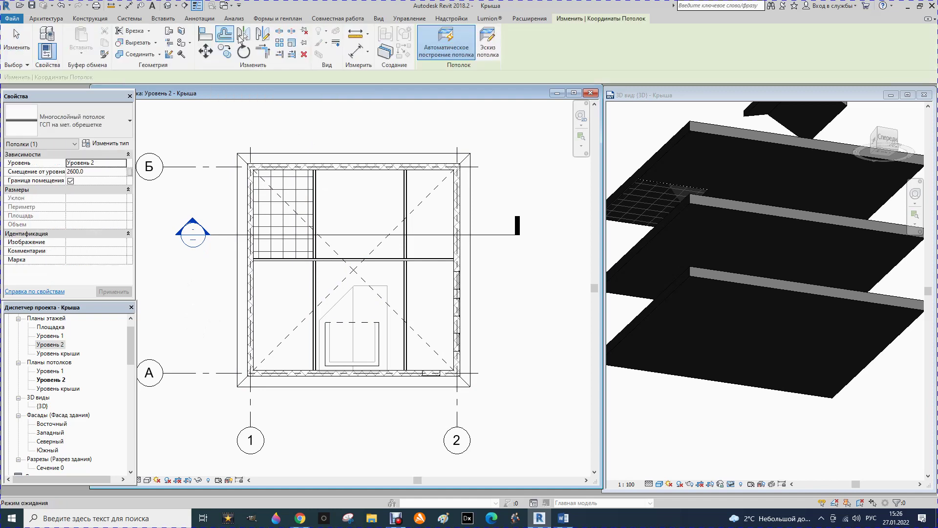
- Sketch a 4276 × 4288 mm rectangular ceiling over the top-middle room
click(489, 48)
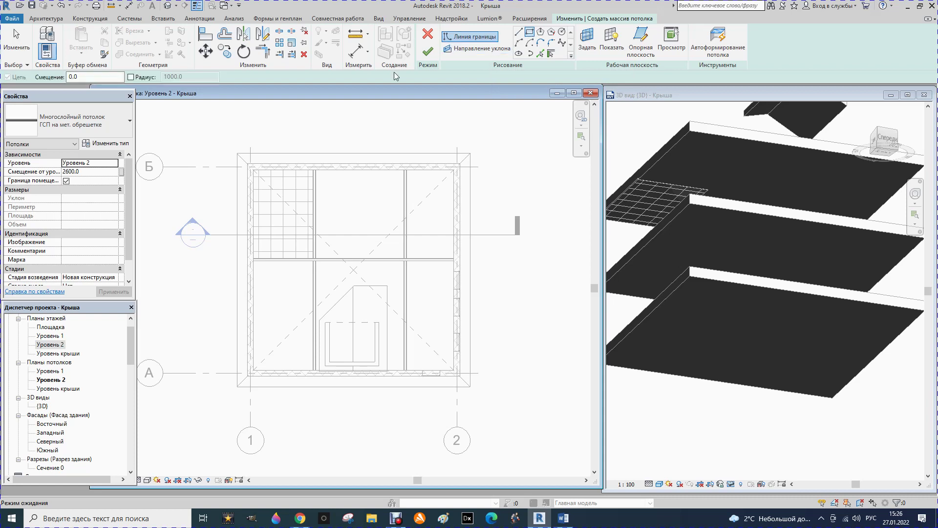
scroll(318, 168, up, 2)
scroll(320, 172, up, 2)
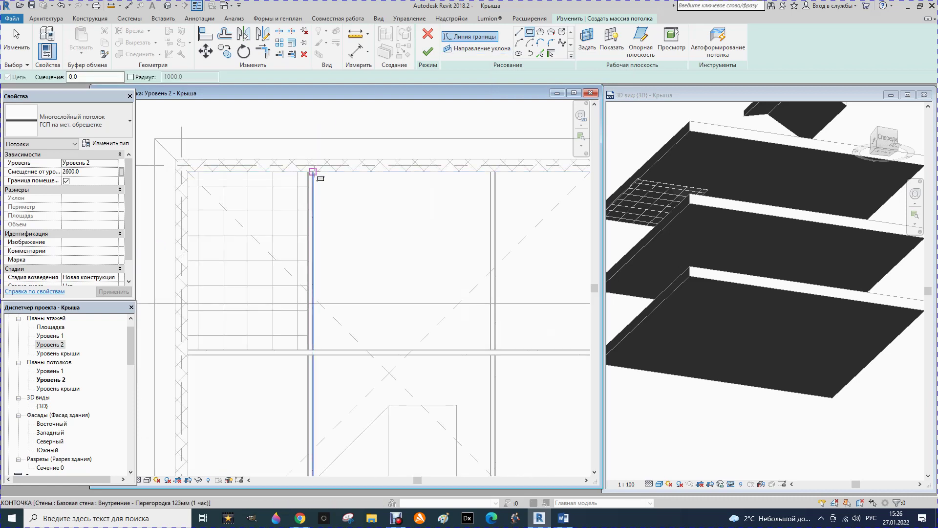
click(313, 171)
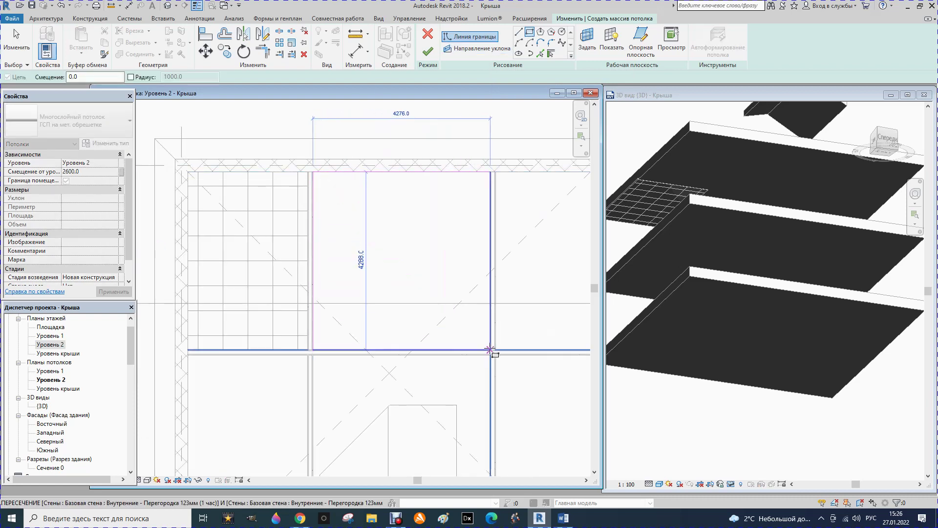
click(490, 349)
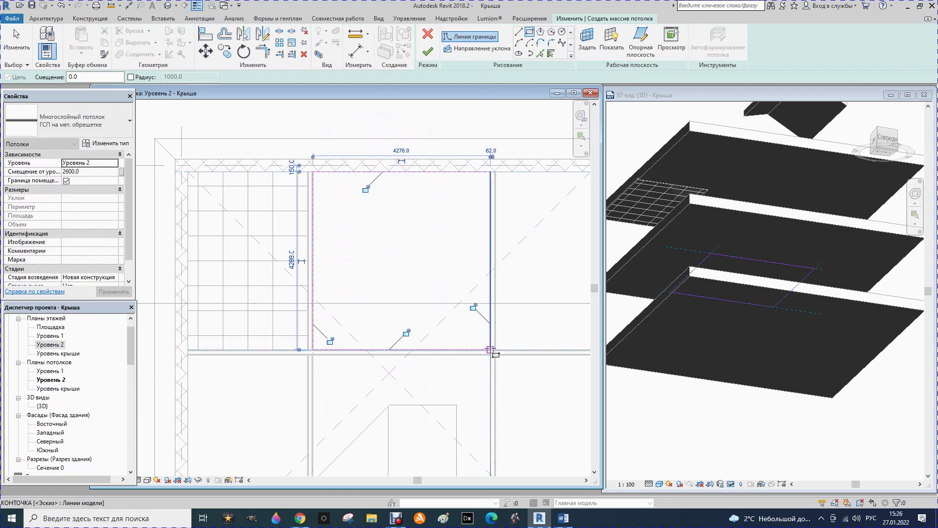
scroll(399, 274, down, 2)
click(428, 50)
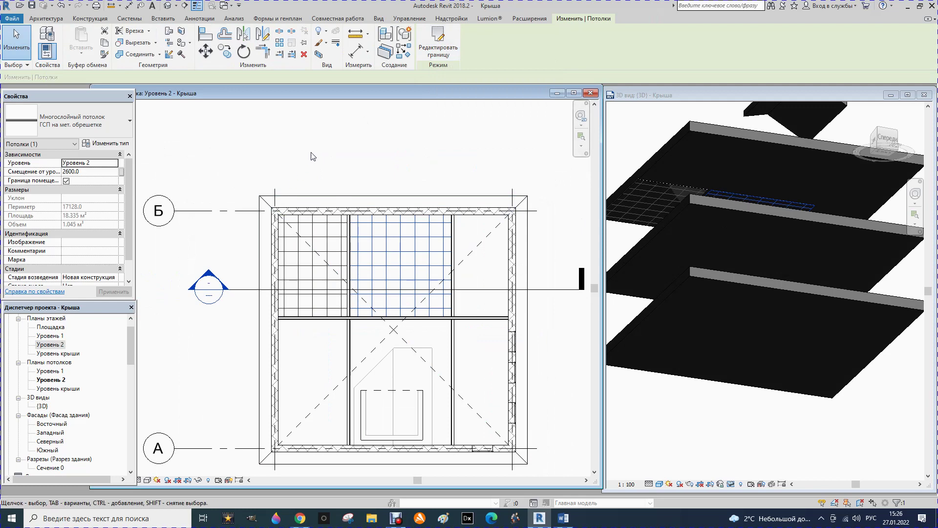
scroll(324, 148, down, 2)
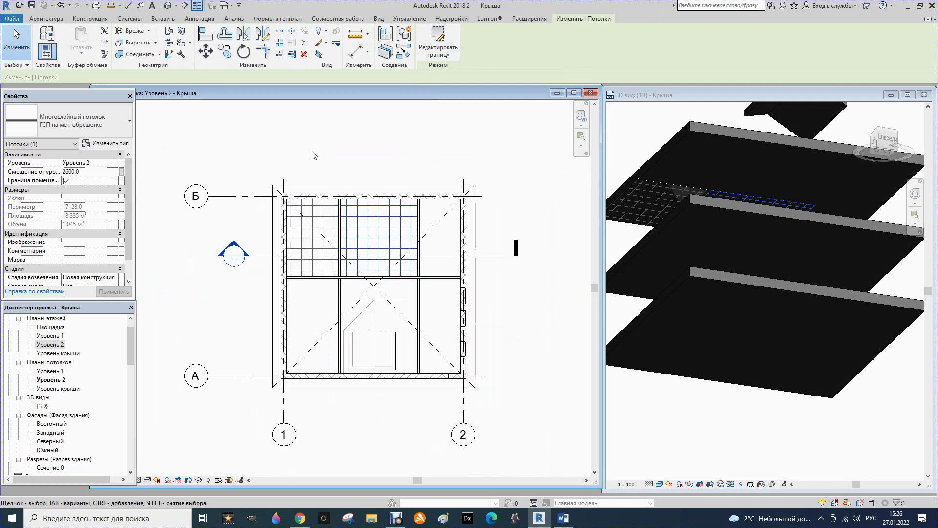
click(46, 18)
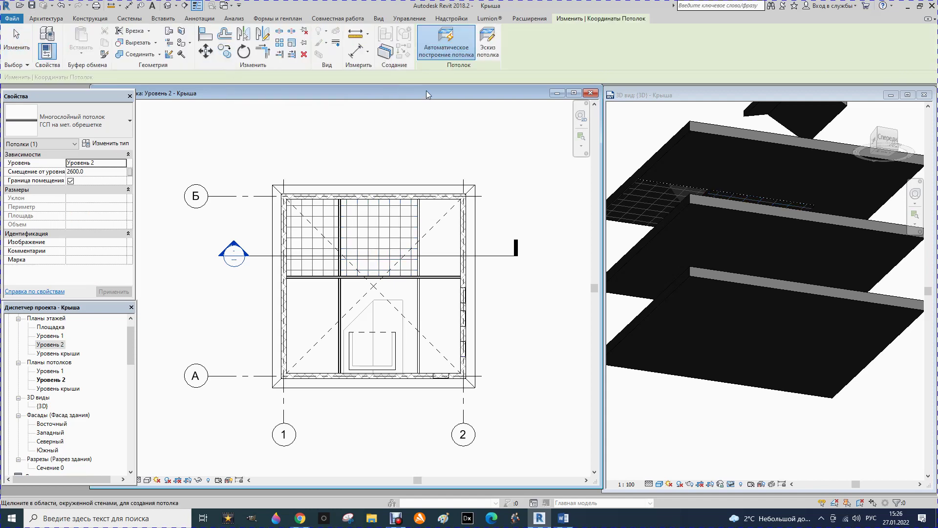
- Sketch a 2288 × 4288 mm rectangular ceiling at 2500 mm offset over the top-right room
click(487, 44)
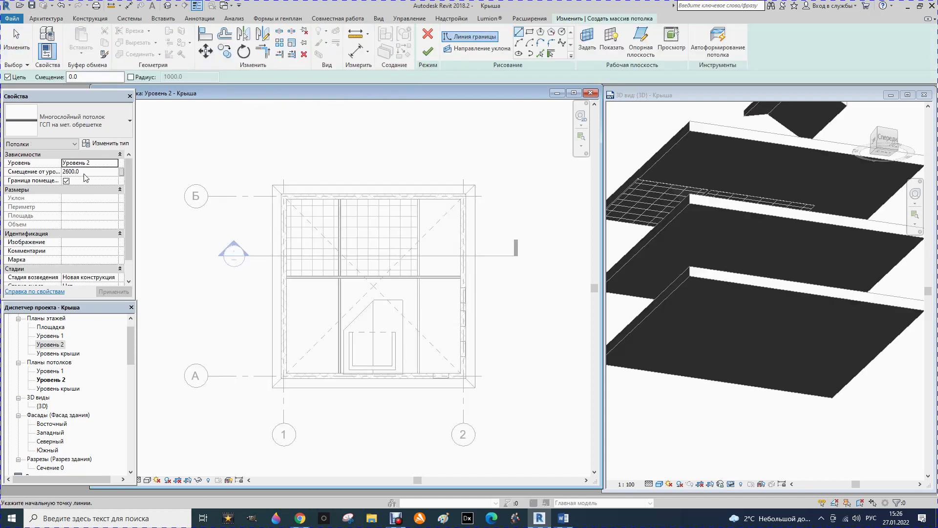
click(91, 172)
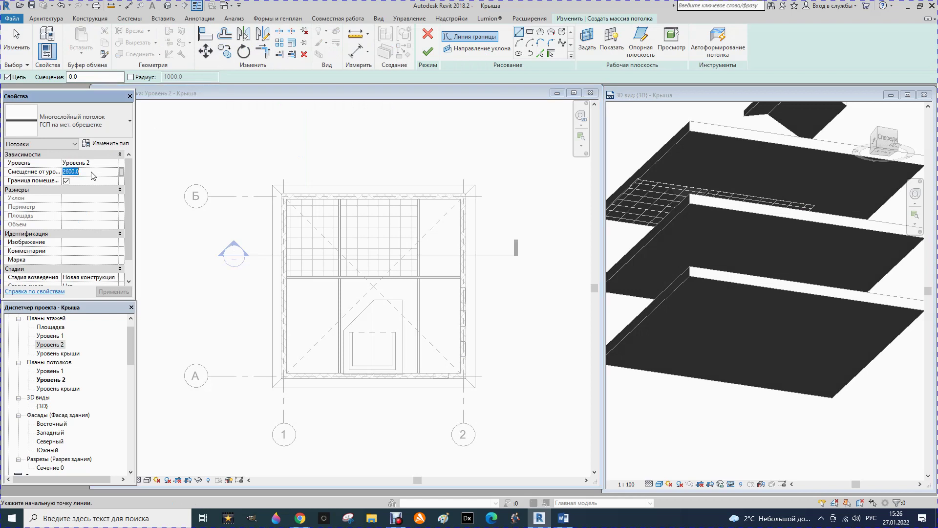
text(2500)
click(113, 292)
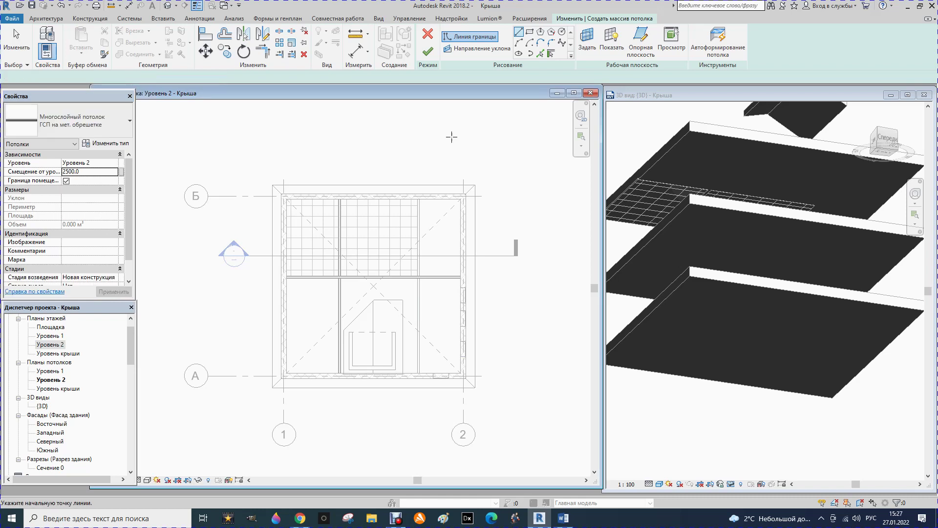
click(531, 33)
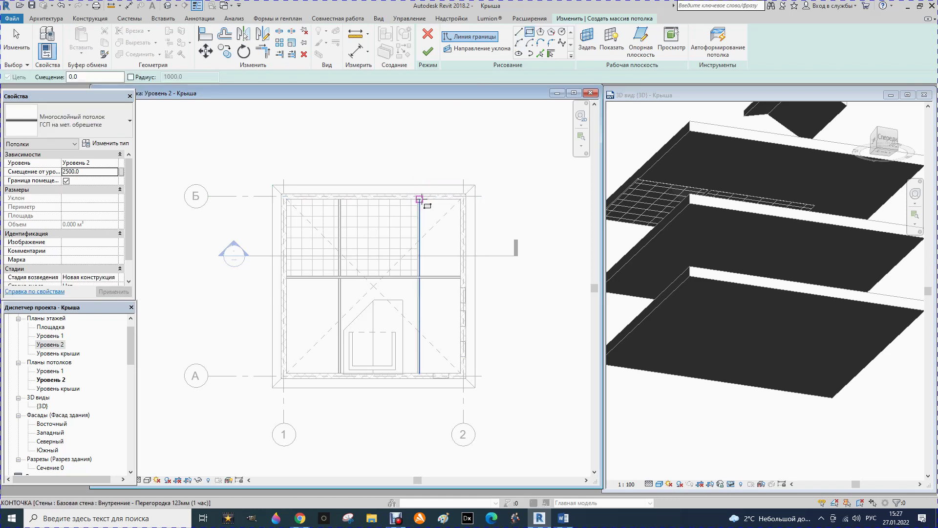
click(421, 199)
click(460, 276)
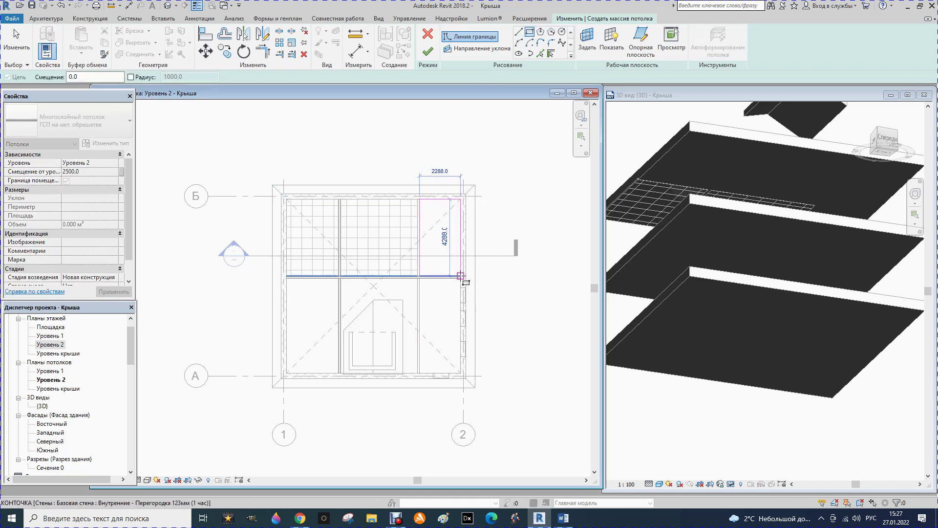
click(428, 51)
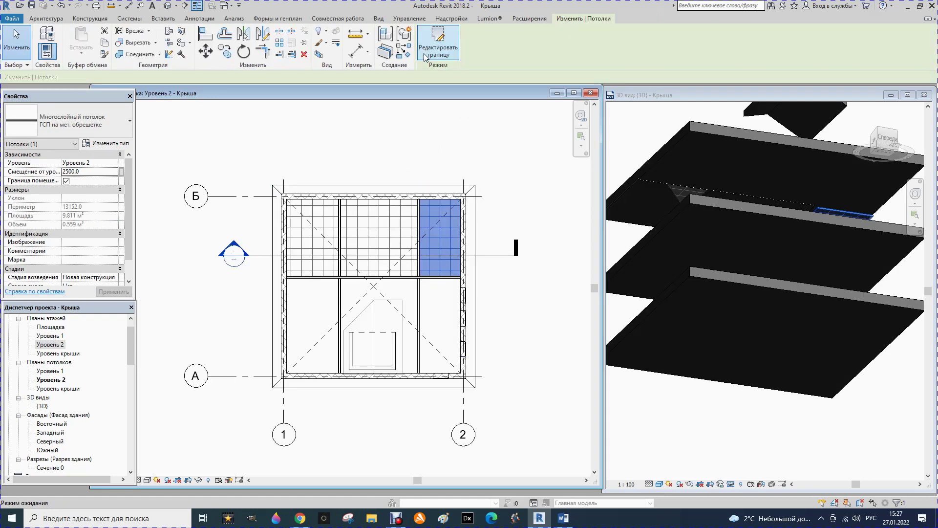
click(400, 152)
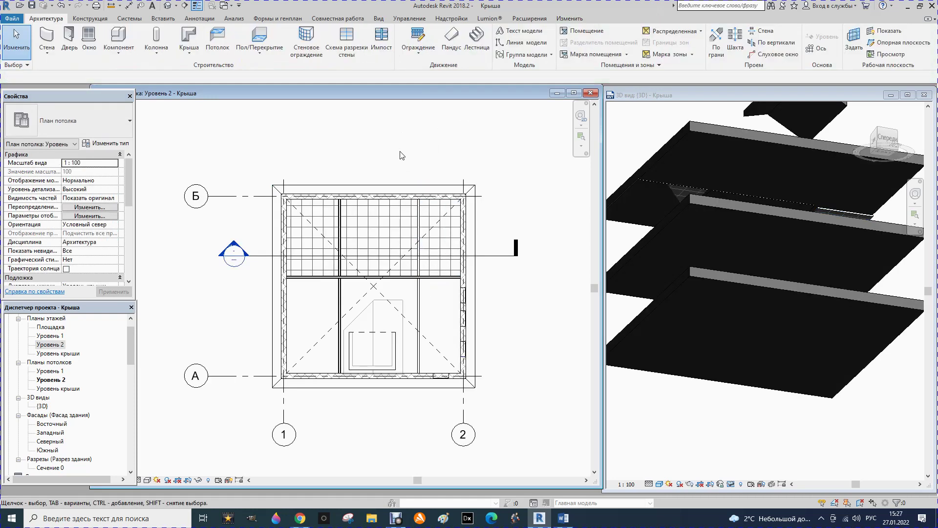
- Orbit the 3D view to a frontal angle and open the Сечение 0 section
click(889, 143)
click(887, 140)
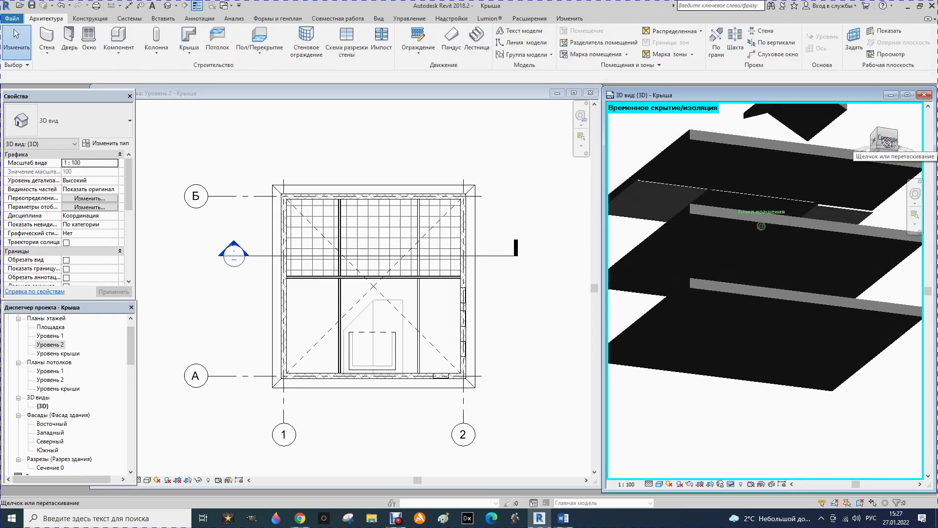
scroll(398, 247, down, 2)
scroll(431, 353, up, 3)
scroll(423, 326, up, 2)
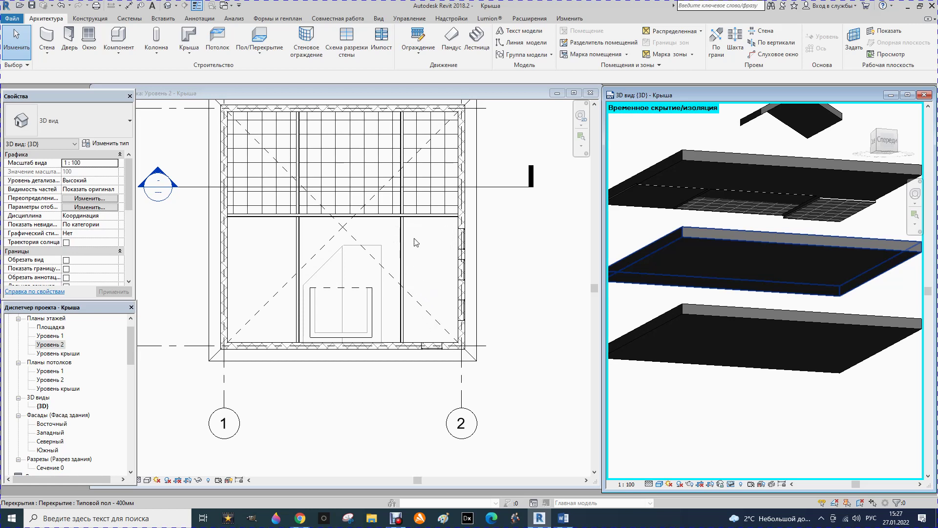
scroll(432, 332, down, 1)
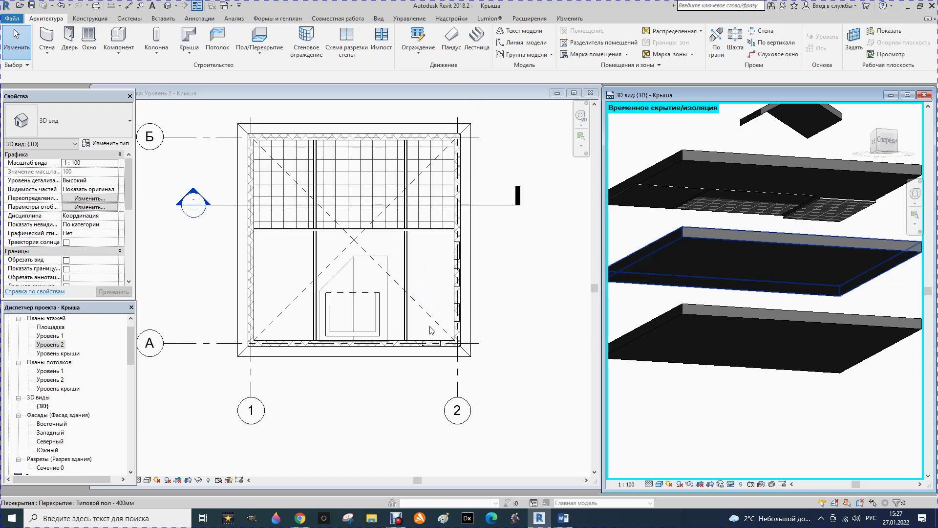
double_click(49, 467)
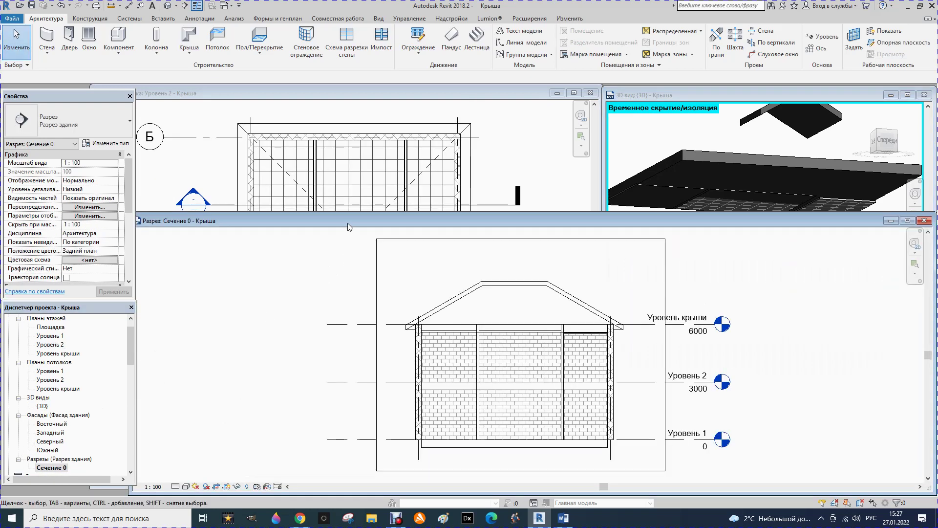
- Enlarge the section window and select the ceilings in each bay
drag(327, 222, 253, 84)
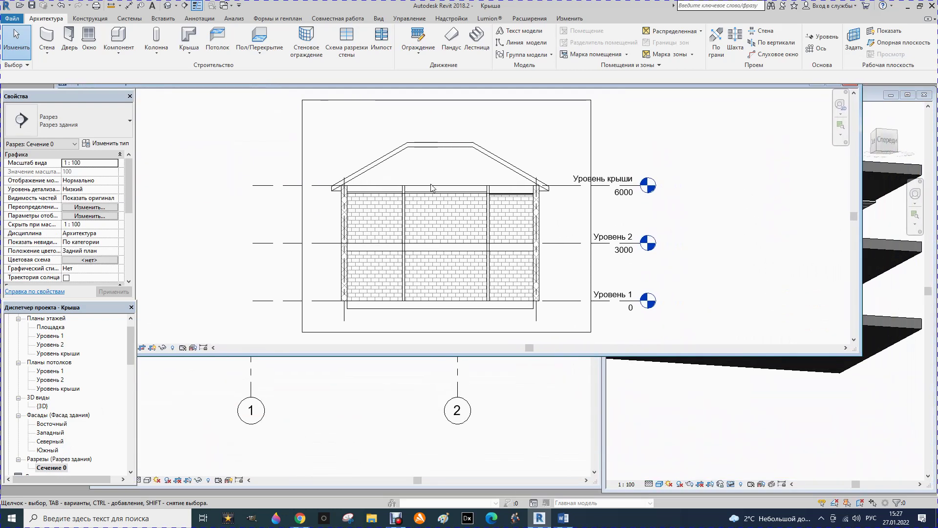
mouse_move(857, 353)
mouse_down()
mouse_move(765, 384)
mouse_move(608, 491)
mouse_up()
scroll(464, 203, up, 4)
click(437, 205)
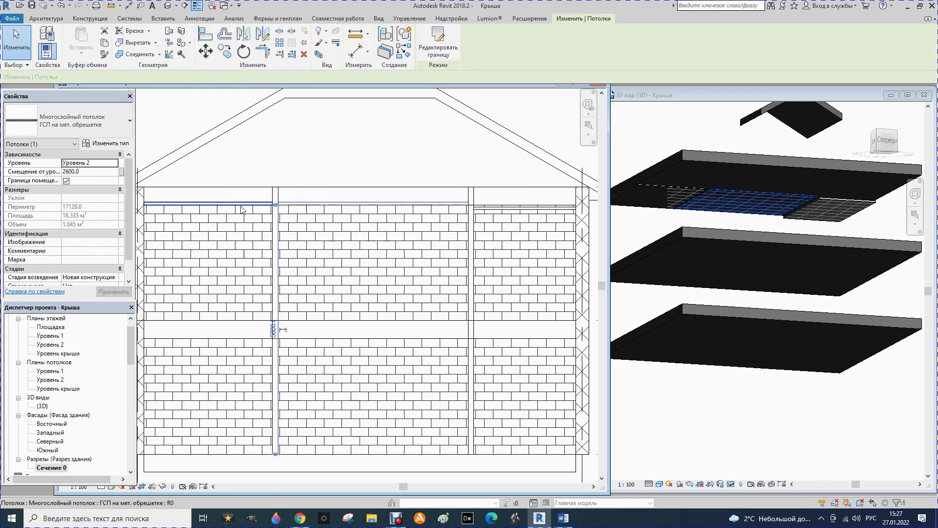
click(241, 206)
click(489, 209)
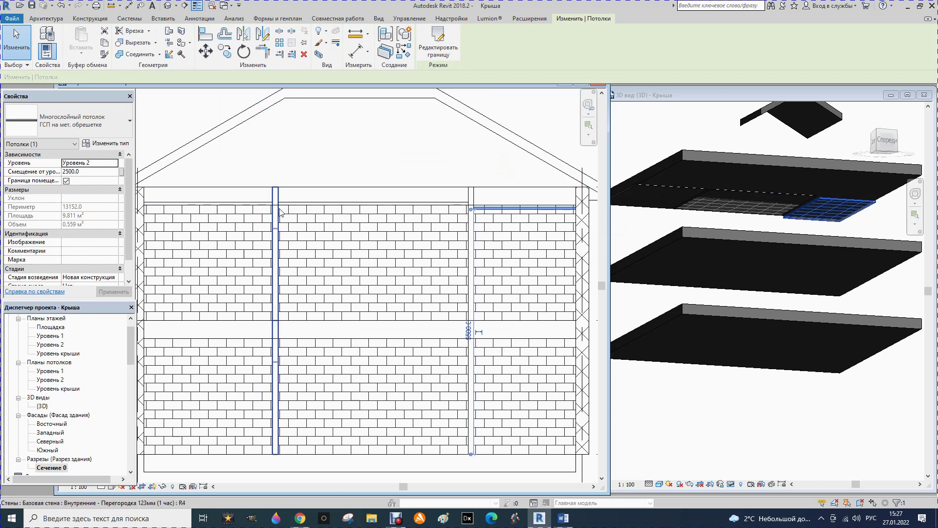
scroll(285, 205, up, 2)
click(307, 209)
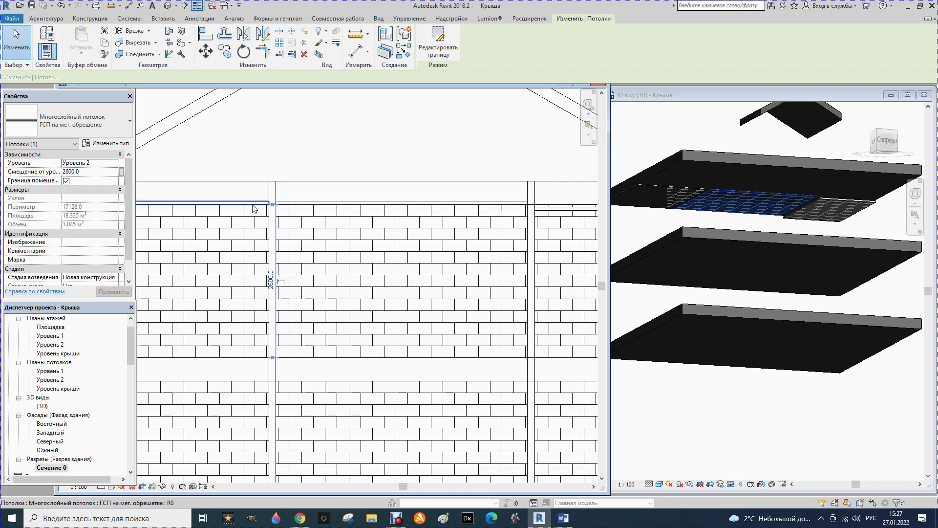
- Set the middle and left ceilings' offset from level to 2550
click(99, 174)
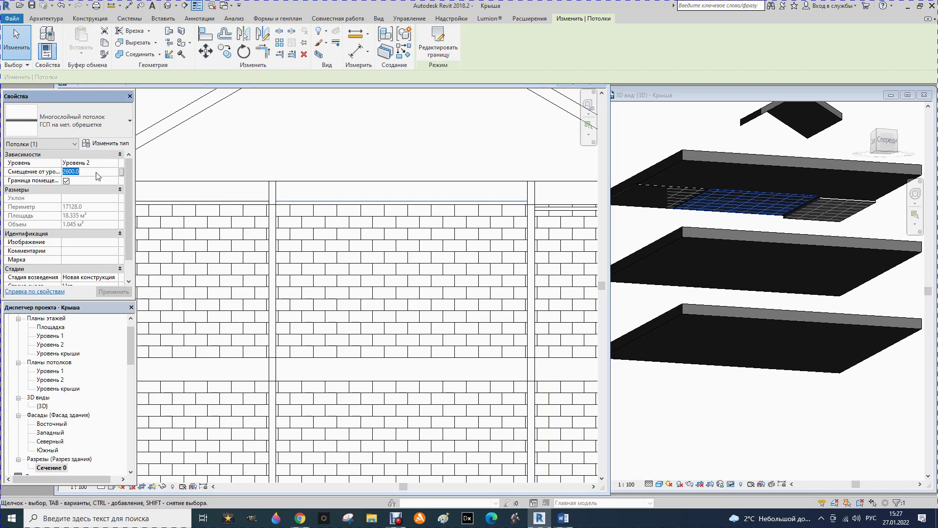
text(2550)
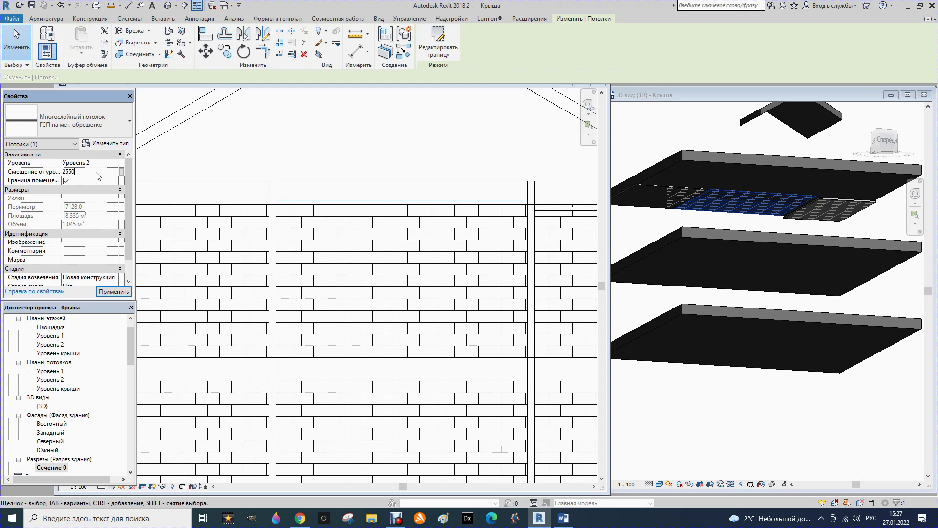
click(113, 291)
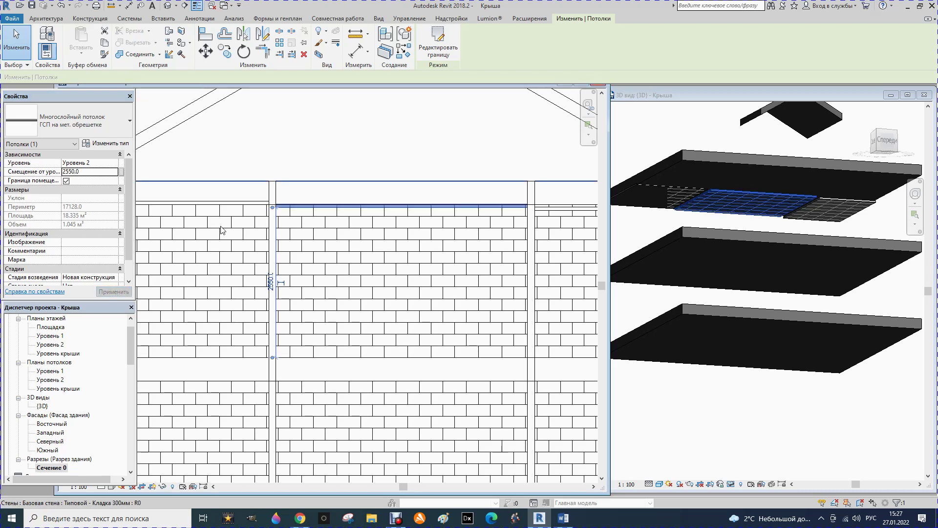
click(231, 204)
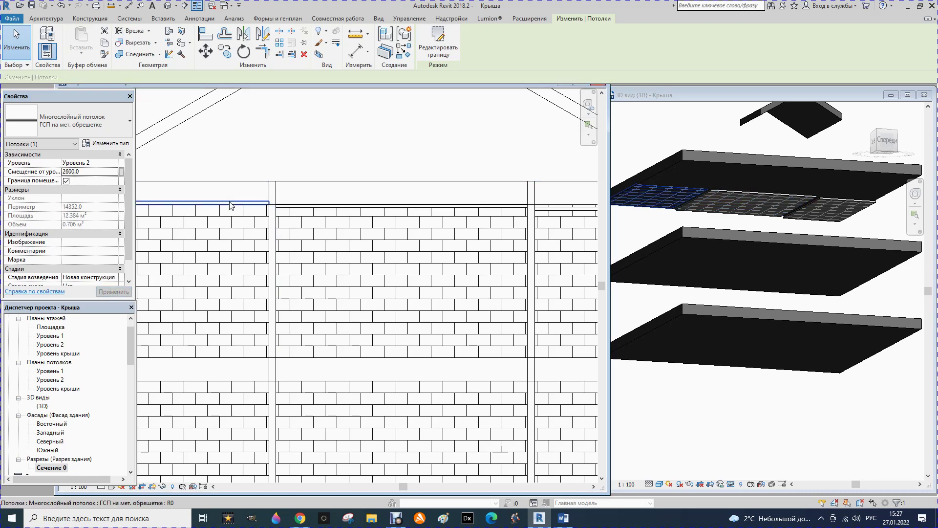
double_click(88, 175)
text(2550)
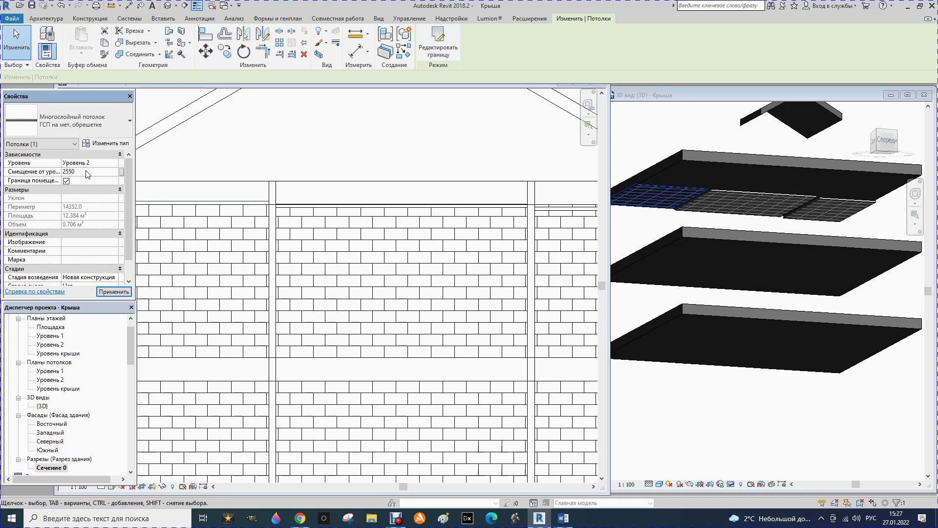
click(113, 292)
- Lower the right ceiling to a 2400 offset and close the section window
scroll(279, 262, down, 1)
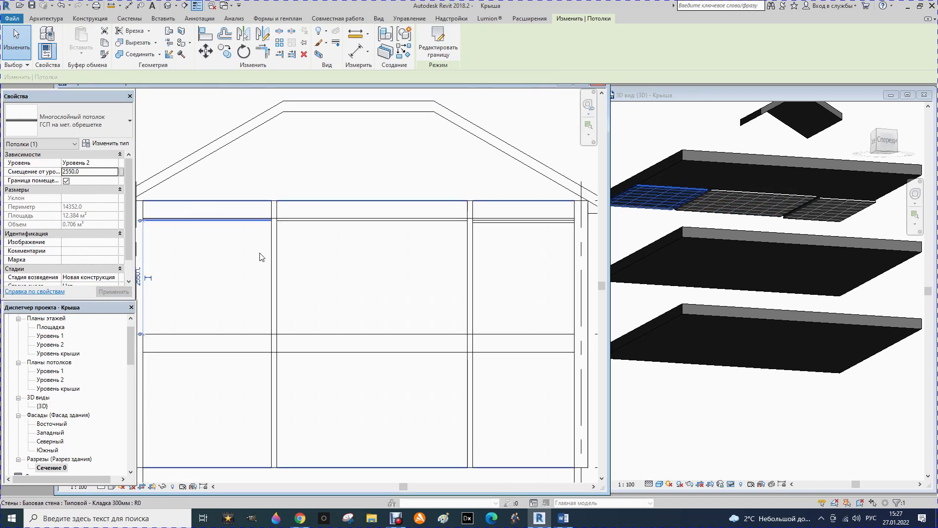
click(483, 221)
click(98, 172)
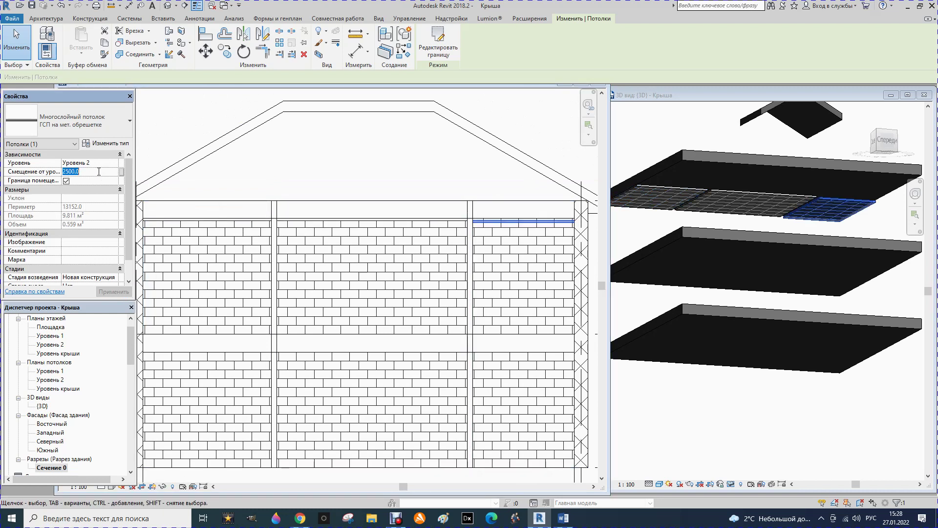
text(24)
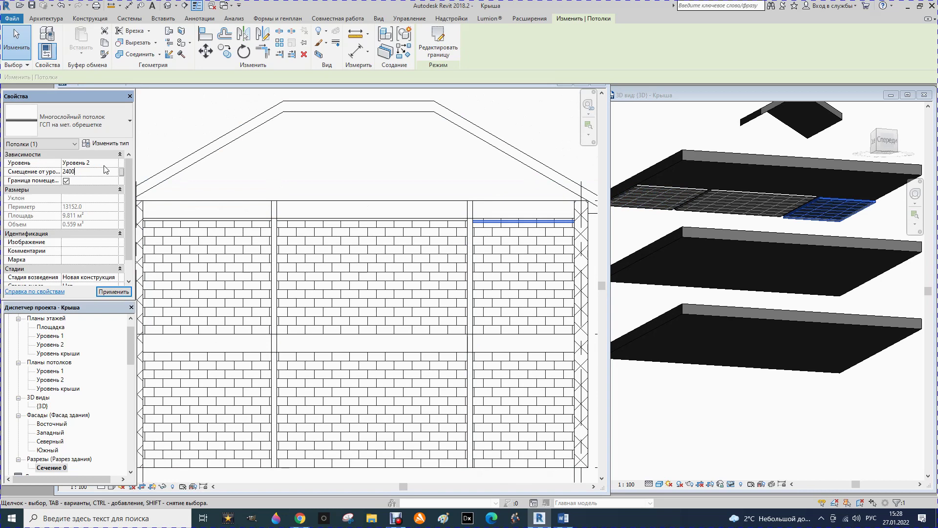
click(114, 291)
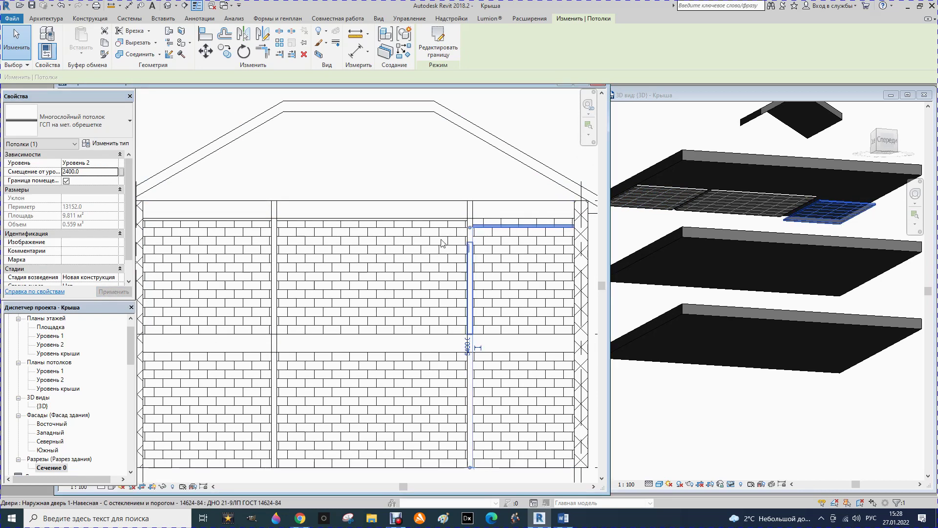
scroll(439, 244, down, 2)
scroll(494, 205, down, 2)
scroll(391, 215, down, 1)
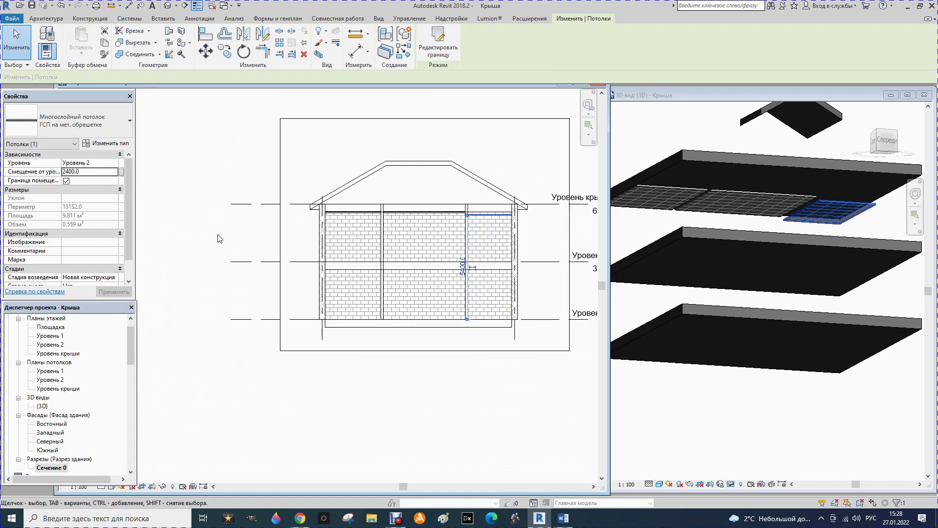
scroll(489, 220, up, 1)
scroll(574, 186, up, 1)
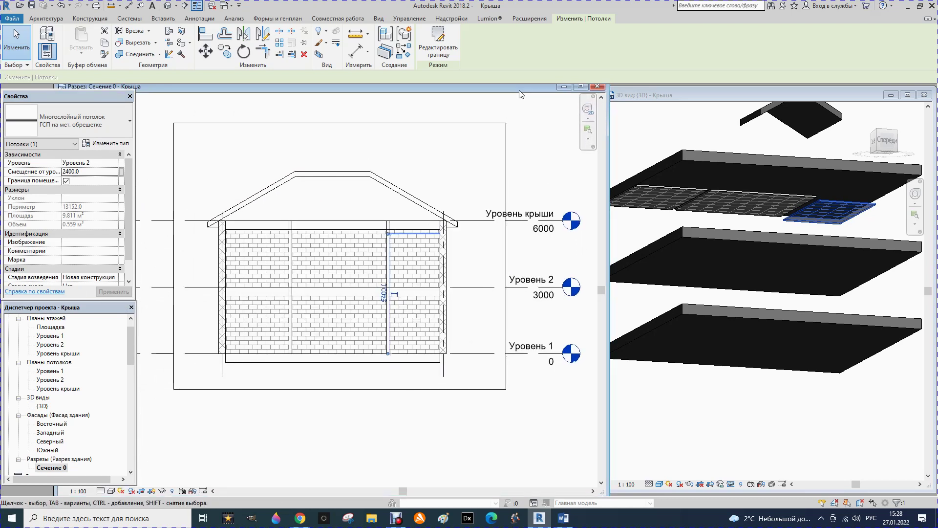
drag(520, 87, 530, 109)
click(607, 104)
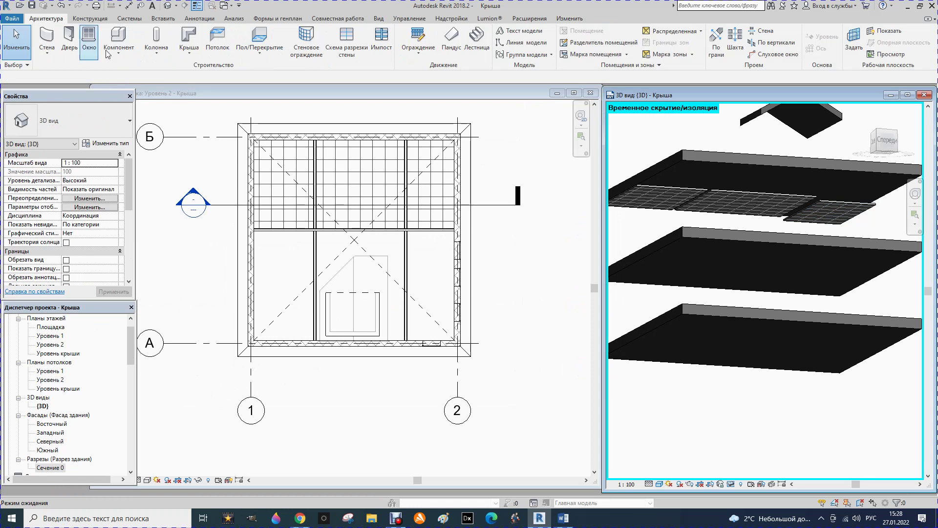
- Load the Висячая лампа - Веретенообразная - Светодиодная.rfa family into the project
click(159, 20)
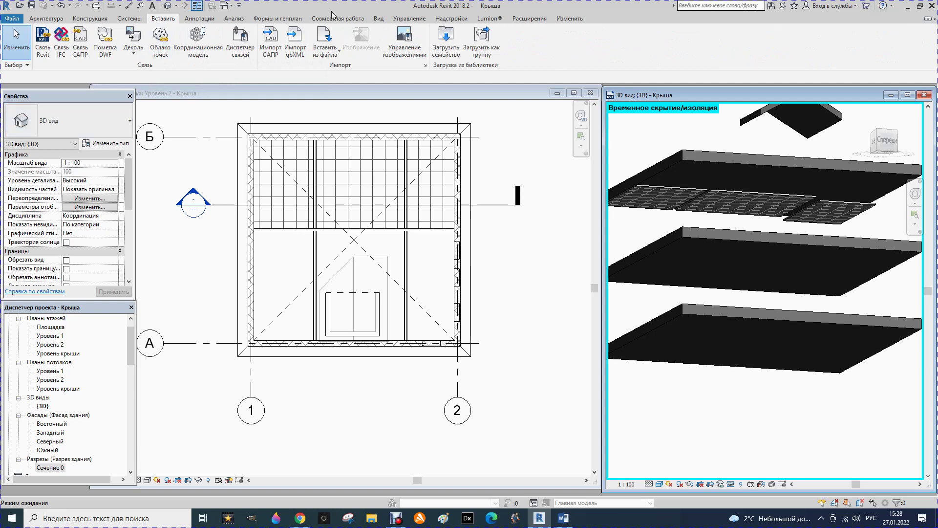
click(445, 41)
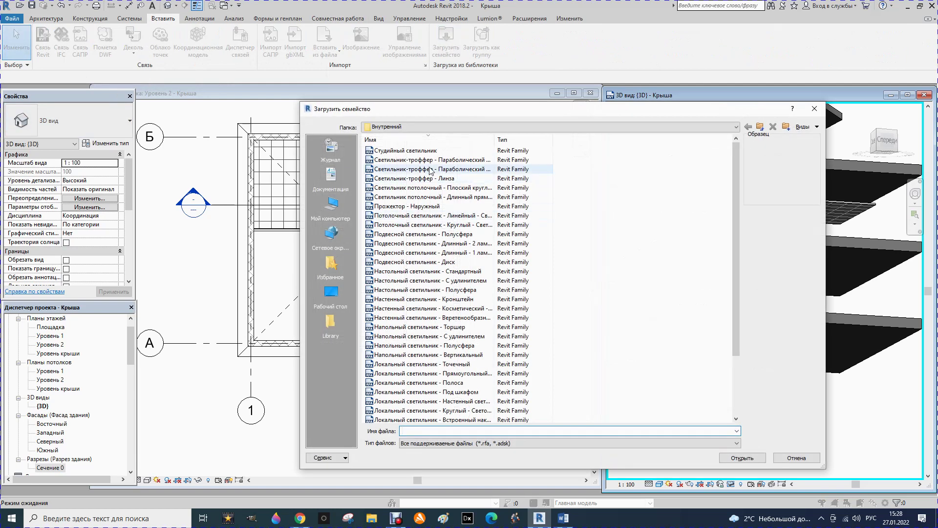
scroll(397, 254, down, 1)
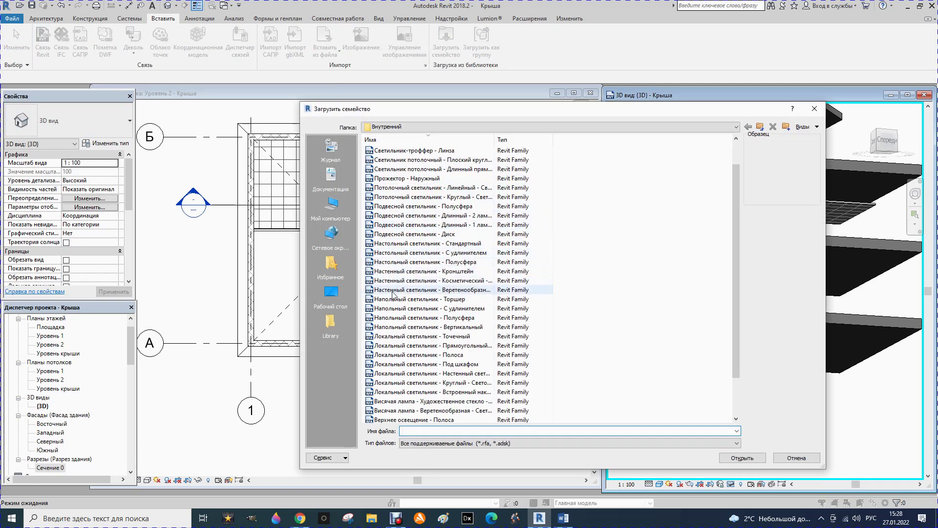
click(384, 411)
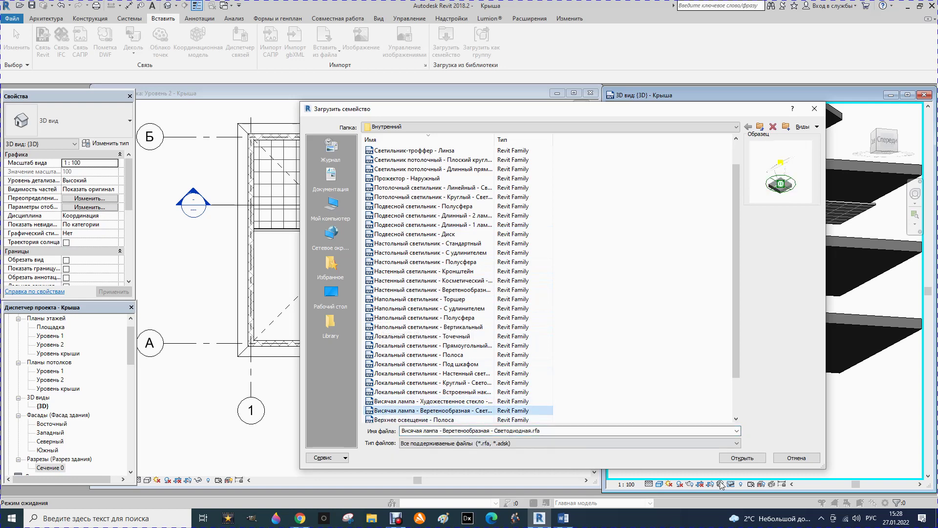
click(742, 458)
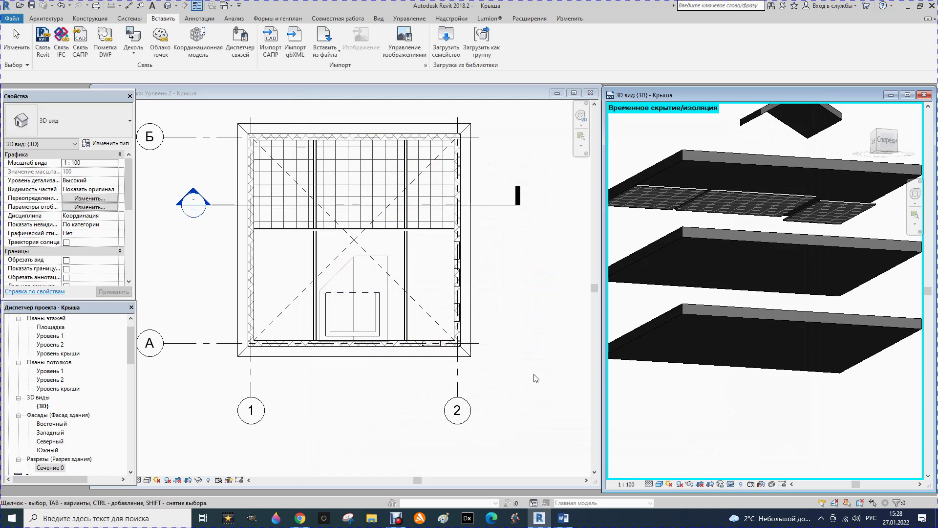
click(380, 176)
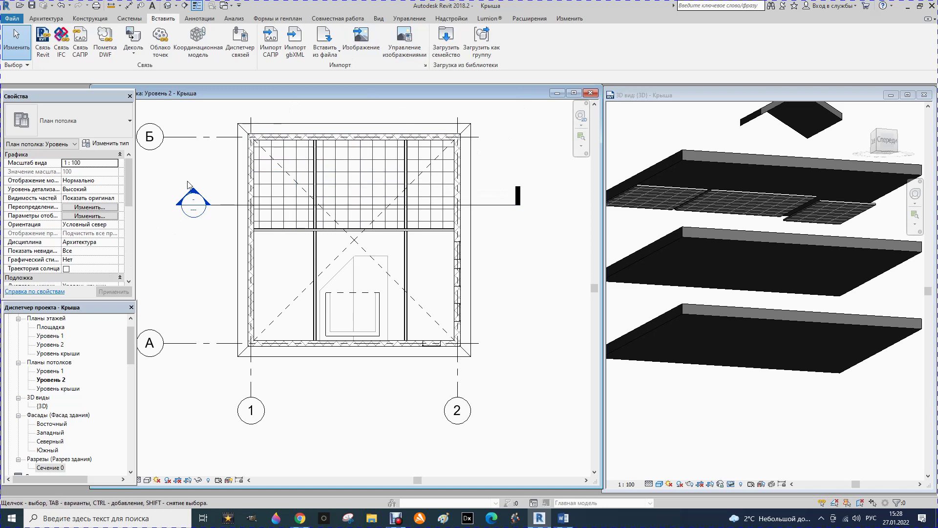
- Create an instance of the pendant lamp's Стандартное type and place it on the Level 2 plan
drag(129, 348, 118, 433)
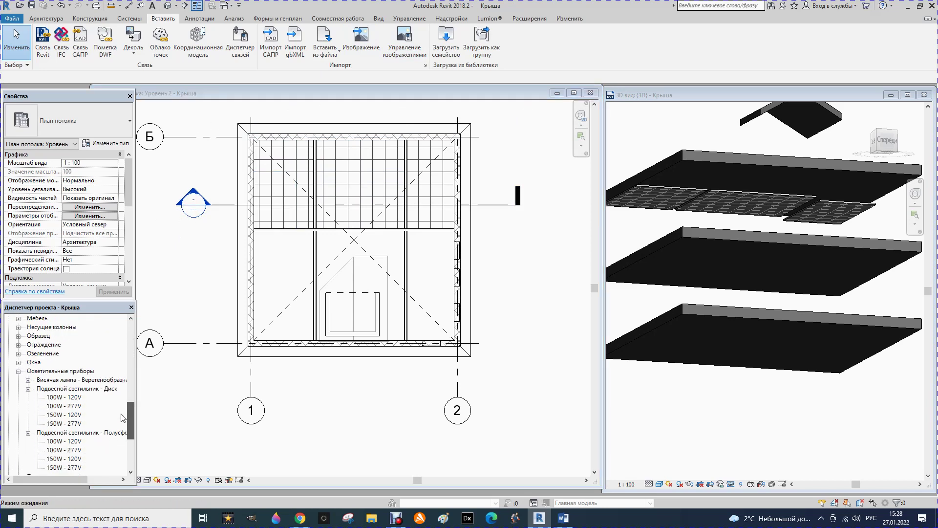
scroll(95, 415, up, 1)
scroll(73, 398, up, 1)
scroll(51, 381, up, 1)
click(29, 364)
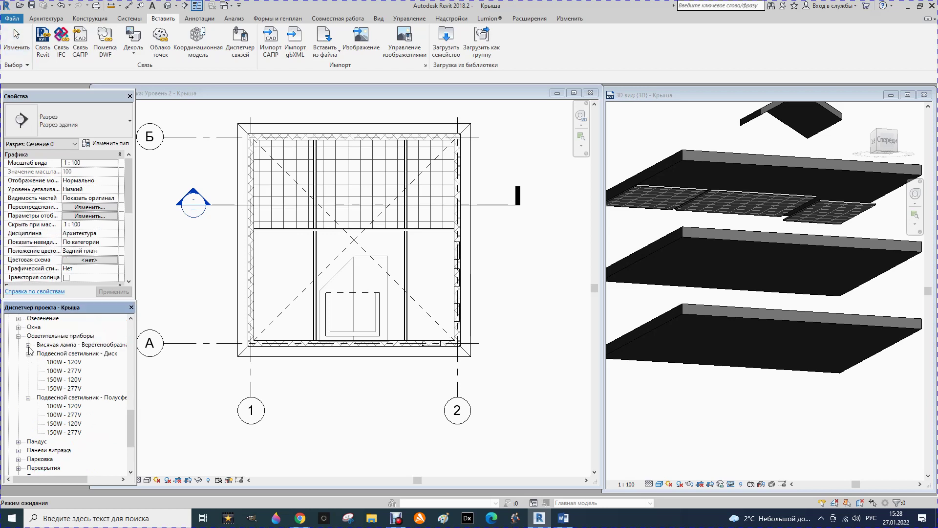
click(28, 345)
click(61, 353)
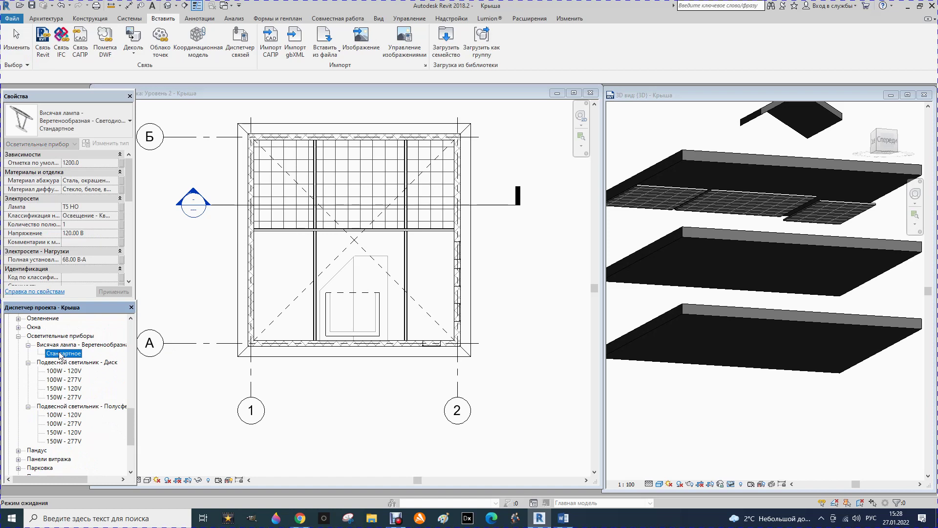
right_click(61, 354)
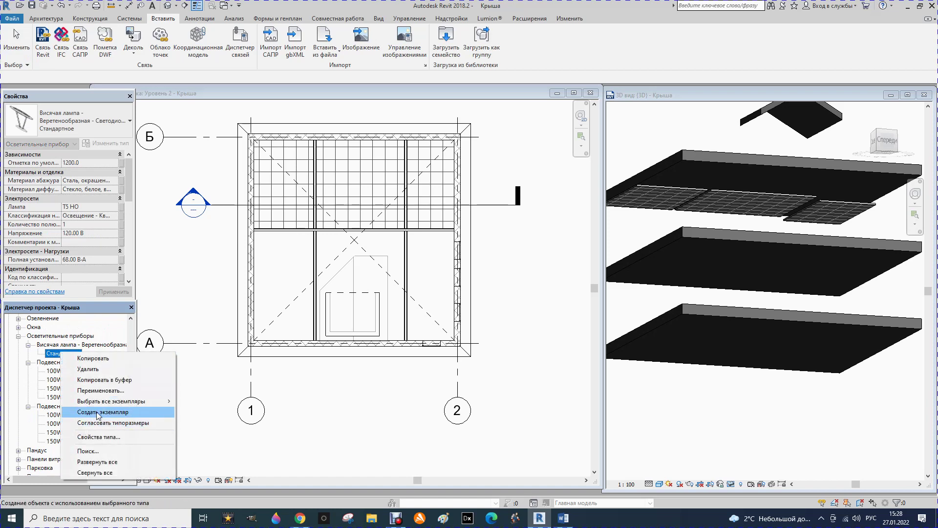
click(98, 412)
click(348, 191)
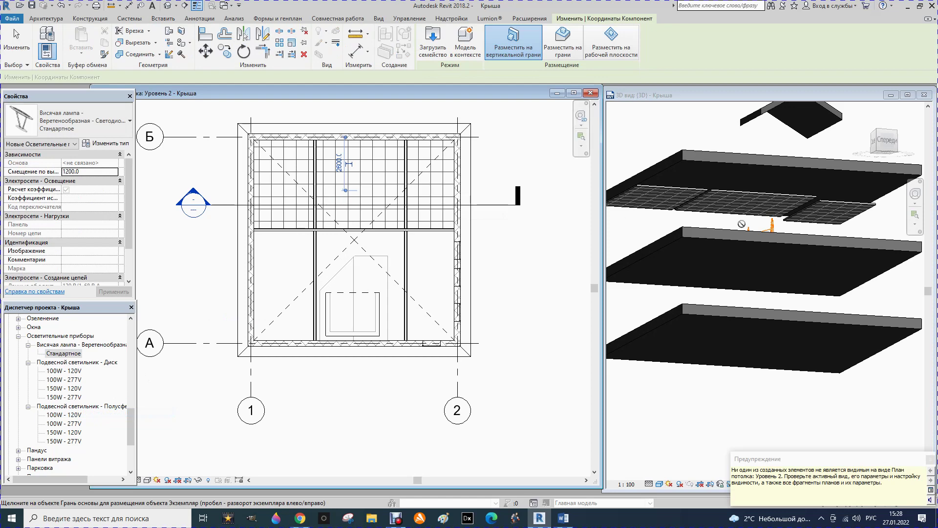
- Hang the spindle pendant lamp from the underside of the top floor slab in the 3D view
scroll(777, 214, up, 2)
scroll(777, 213, up, 2)
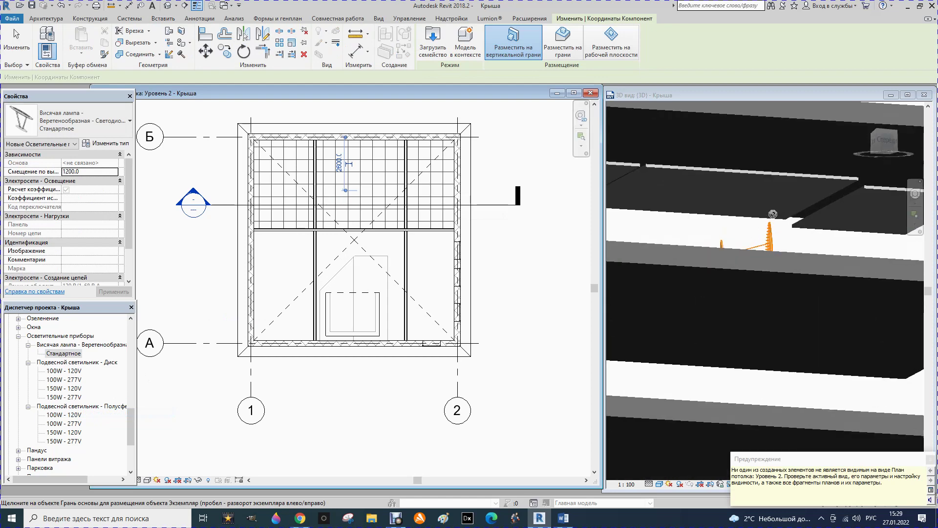
scroll(777, 214, up, 2)
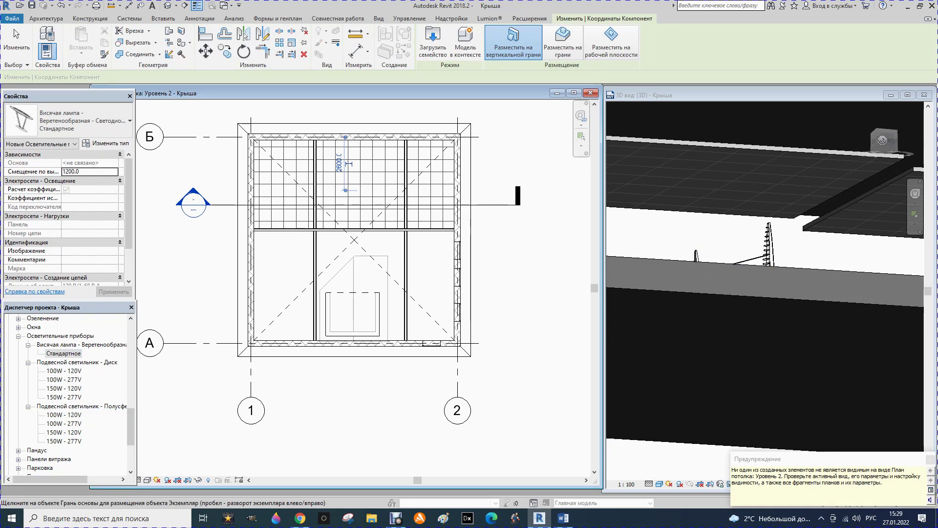
click(883, 144)
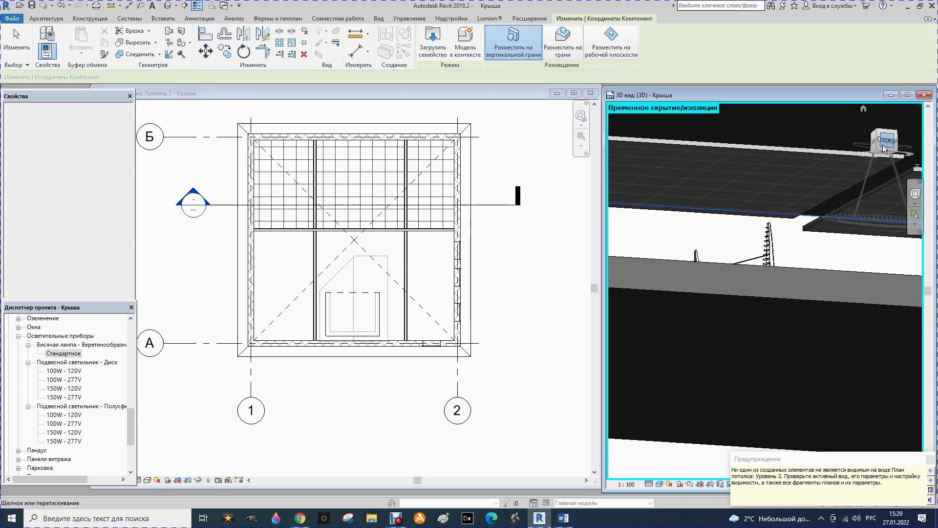
click(781, 178)
key(Escape)
key(Escape)
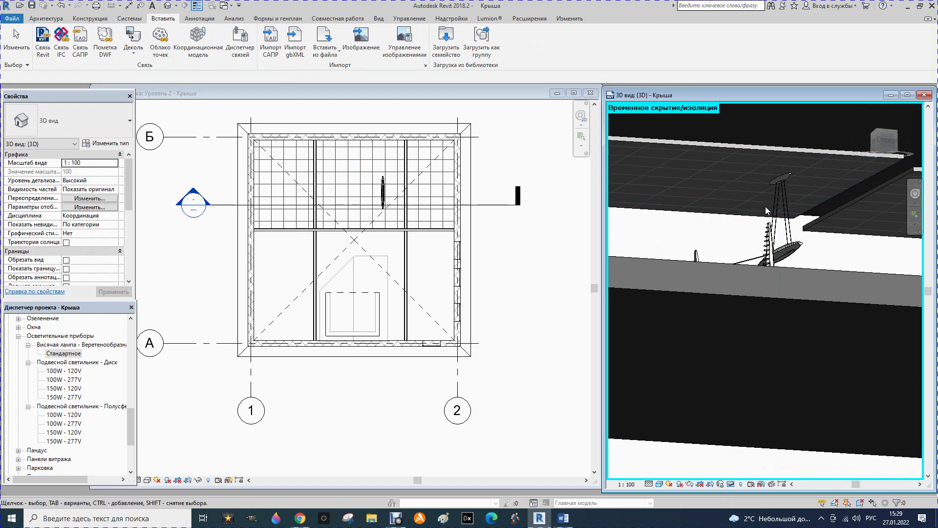
- Turn to the front view and delete the misplaced disc lamp
click(895, 156)
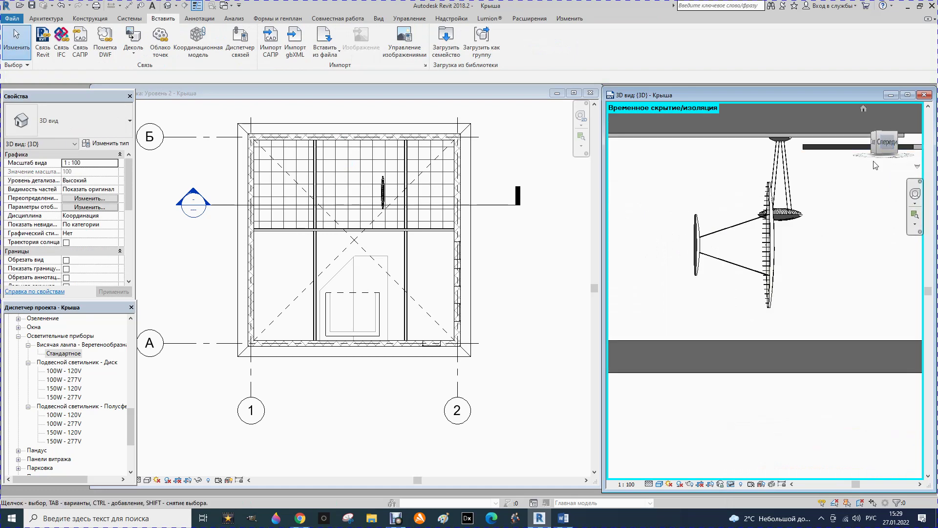
click(764, 276)
key(Delete)
scroll(704, 281, down, 1)
scroll(774, 239, down, 1)
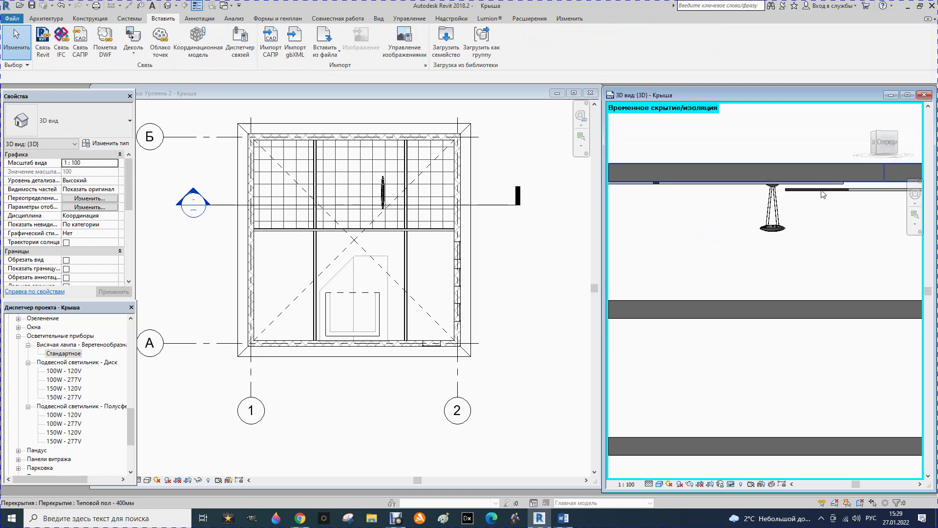
scroll(781, 220, down, 1)
scroll(813, 206, down, 1)
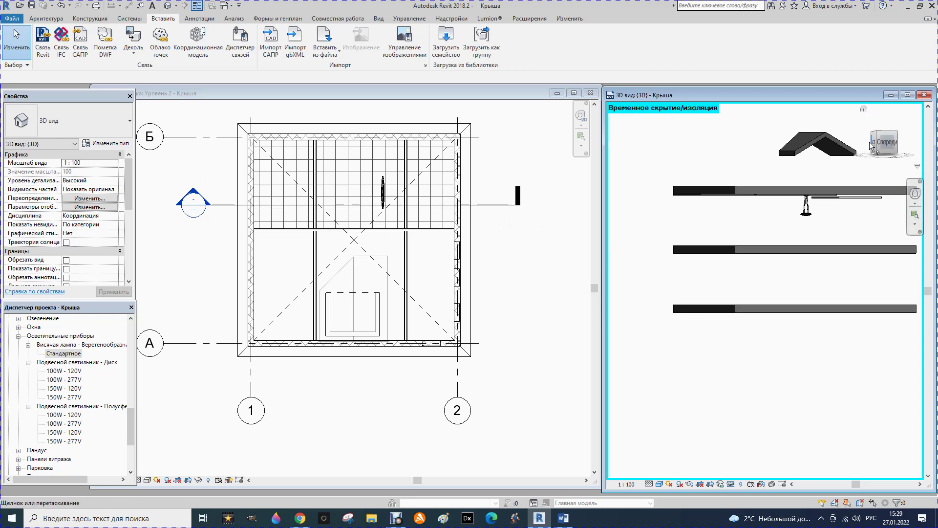
scroll(877, 156, up, 2)
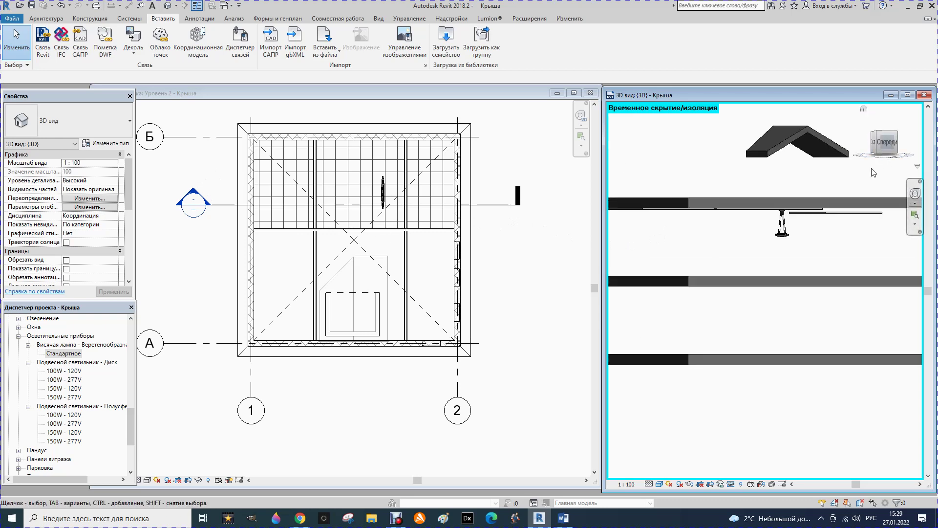
- Use Create Similar to hang a second spindle pendant lamp beside the first under the slab
click(781, 229)
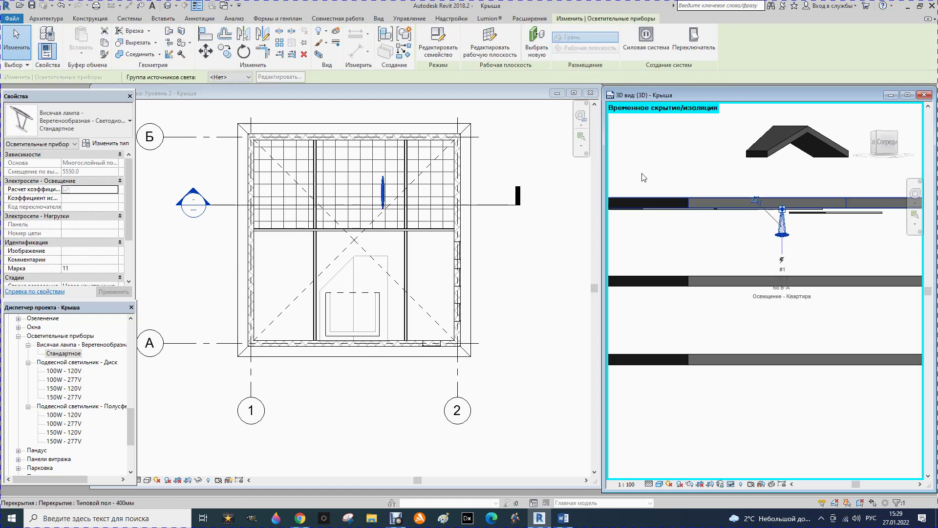
click(403, 34)
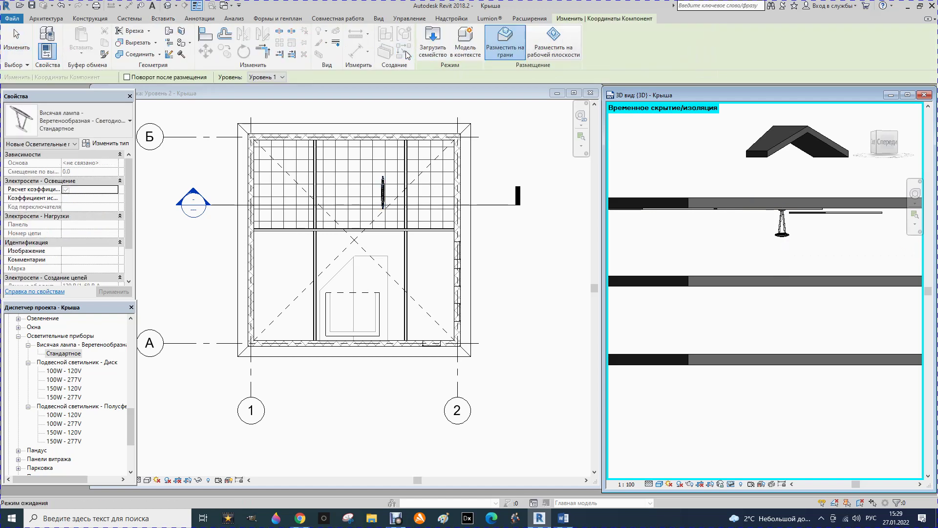
click(833, 214)
click(878, 147)
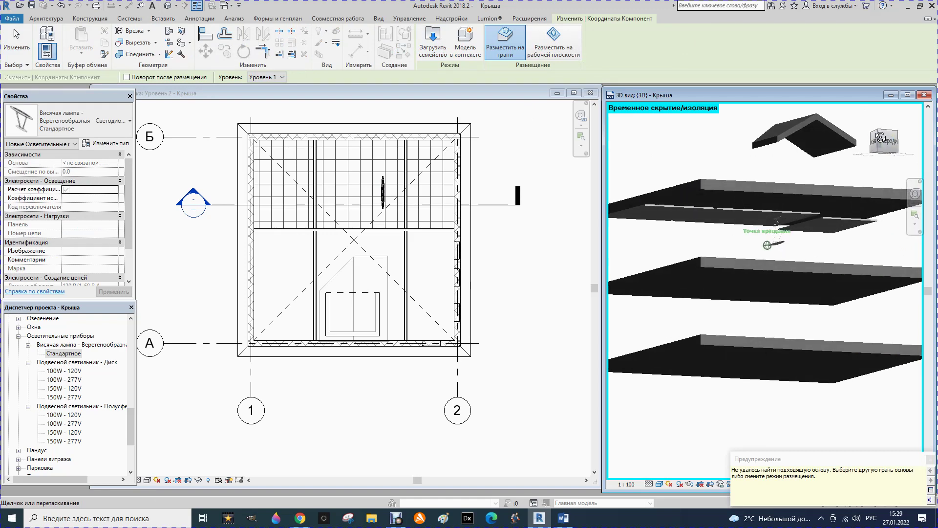
click(827, 222)
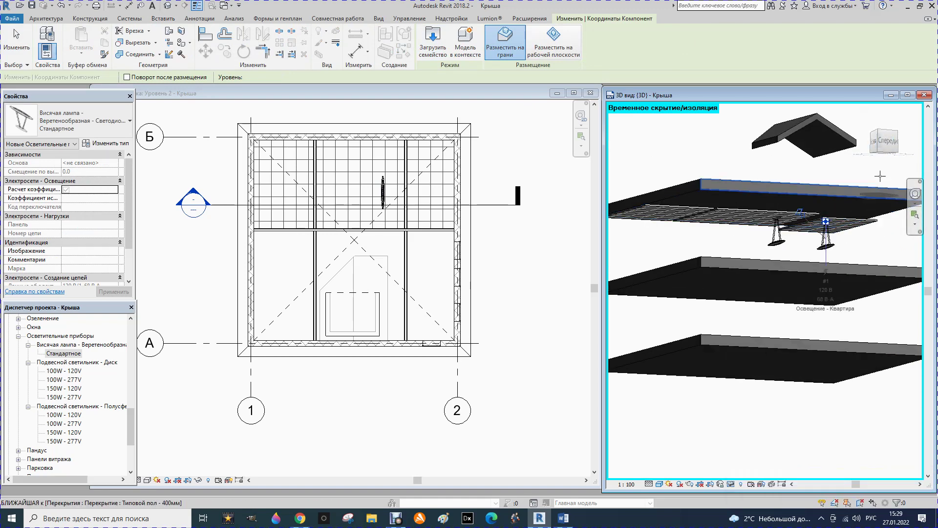
click(879, 145)
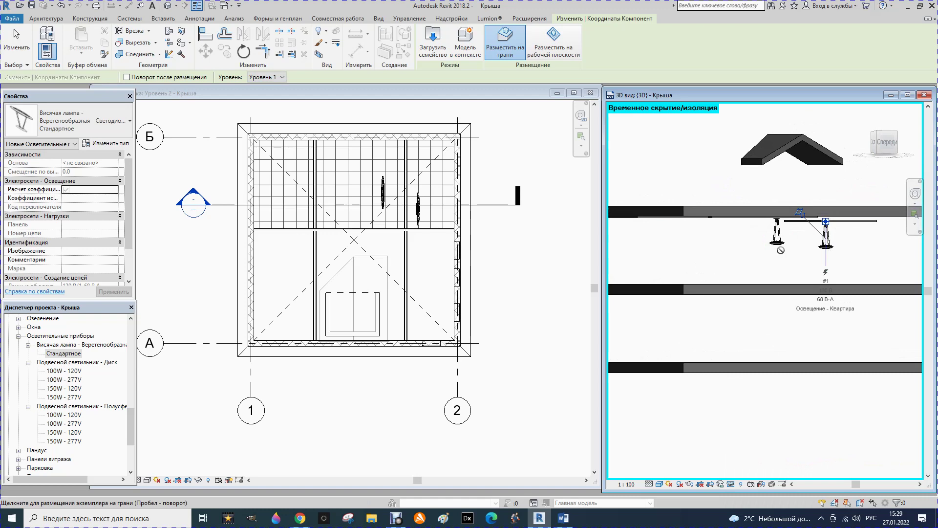
scroll(831, 242, up, 2)
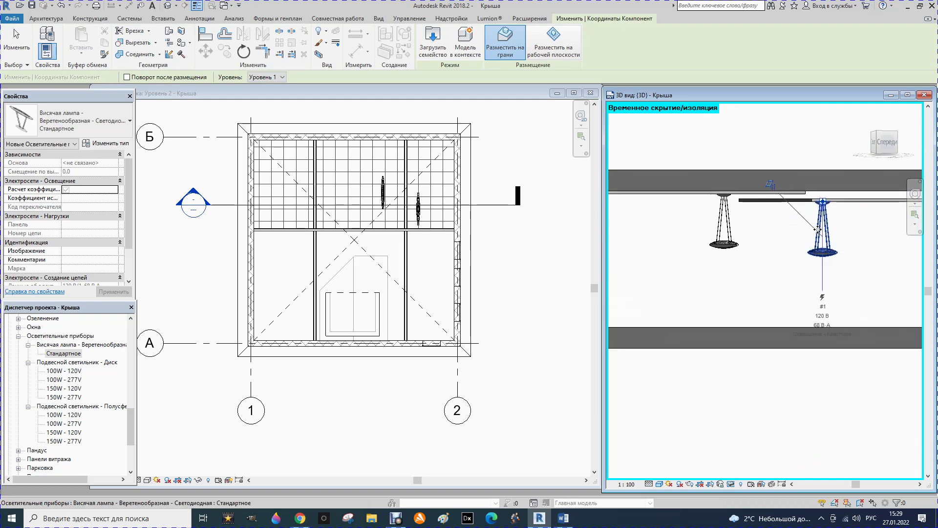
key(Escape)
key(Escape)
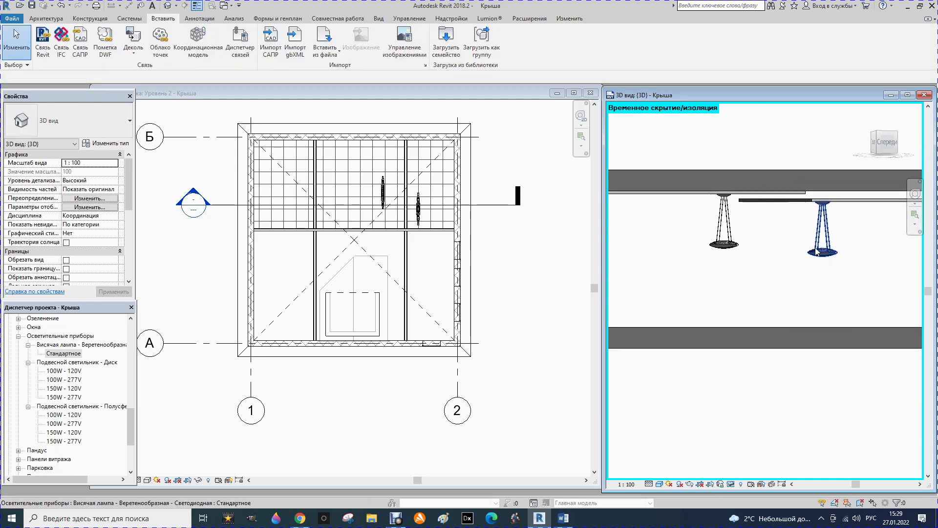
- Zoom out and open the Project Browser context menu for the 100W - 277V disc pendant type
scroll(857, 244, down, 1)
scroll(857, 244, down, 1)
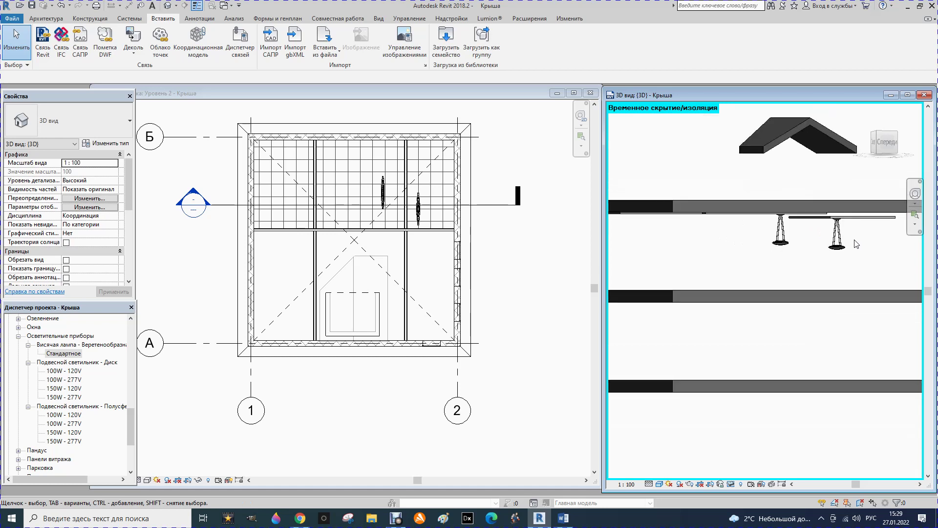
scroll(716, 246, down, 1)
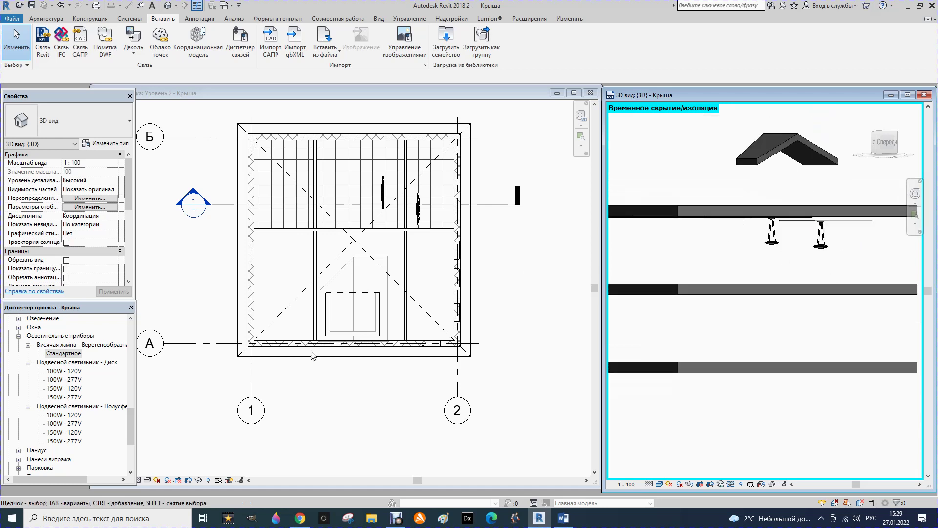
right_click(68, 380)
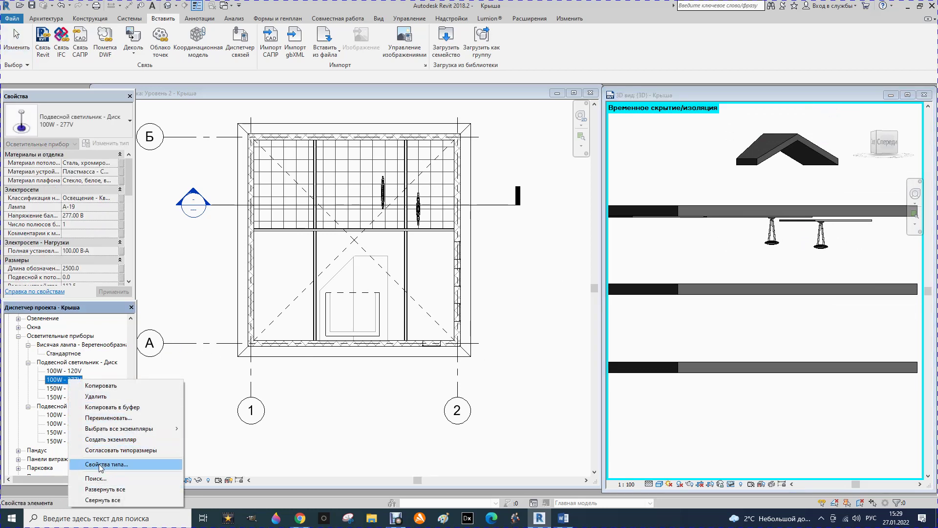
- Place a 100W - 277V disc pendant in the grid ceiling's upper-left bay
click(105, 439)
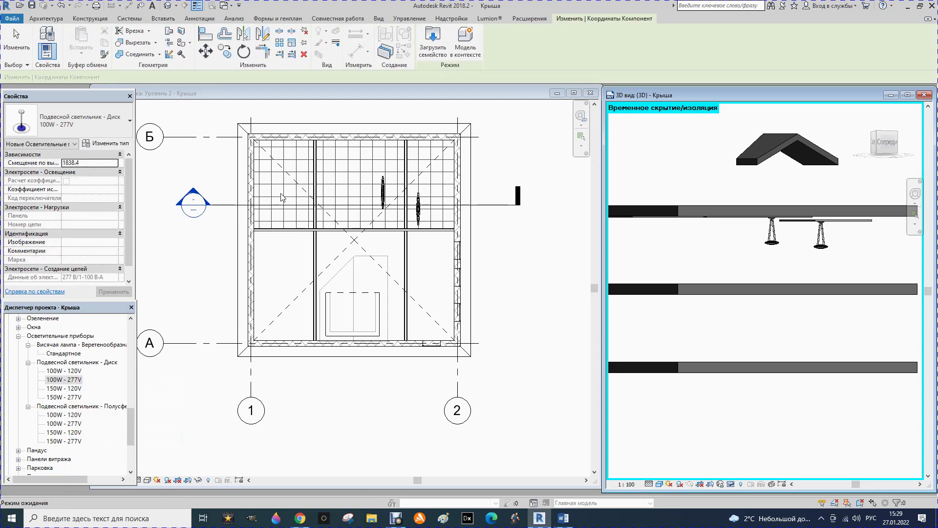
click(282, 197)
click(282, 193)
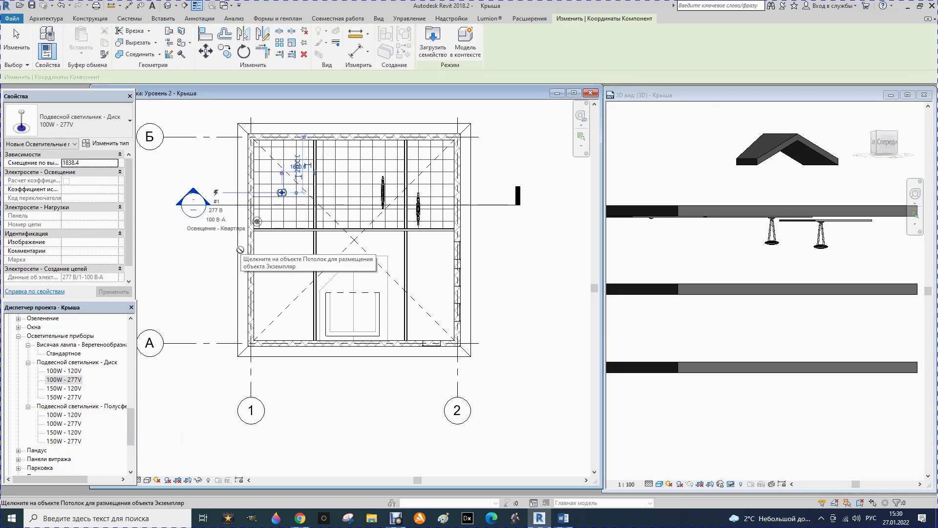
scroll(673, 227, up, 1)
scroll(664, 227, up, 1)
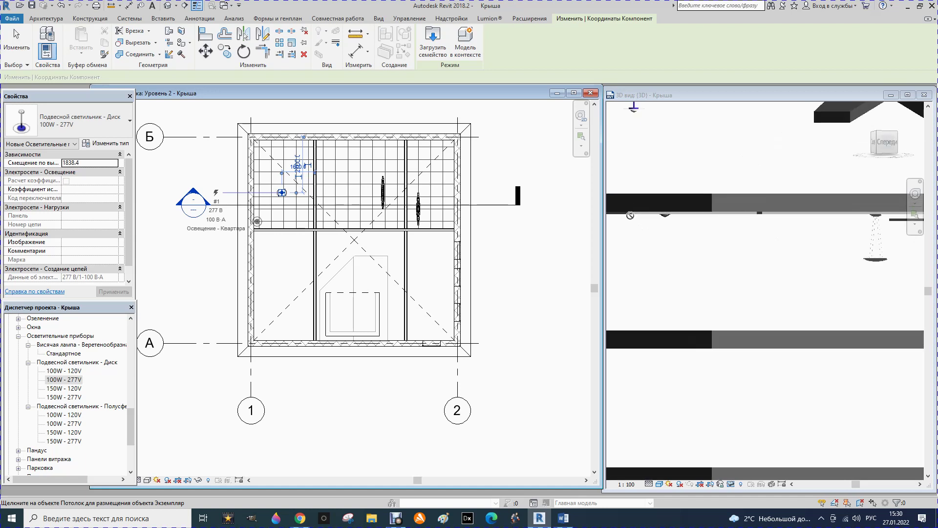
scroll(648, 229, up, 1)
scroll(632, 284, up, 1)
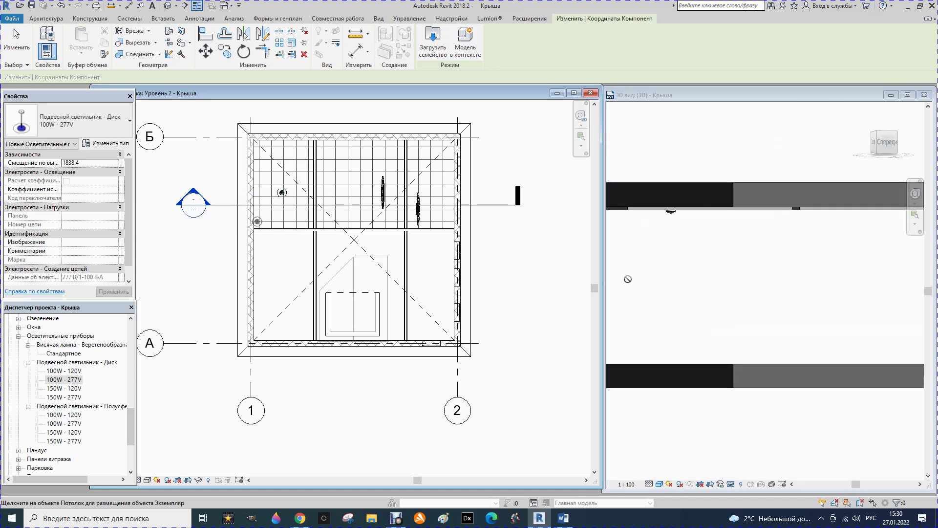
scroll(660, 222, up, 1)
scroll(669, 212, up, 1)
scroll(670, 212, up, 1)
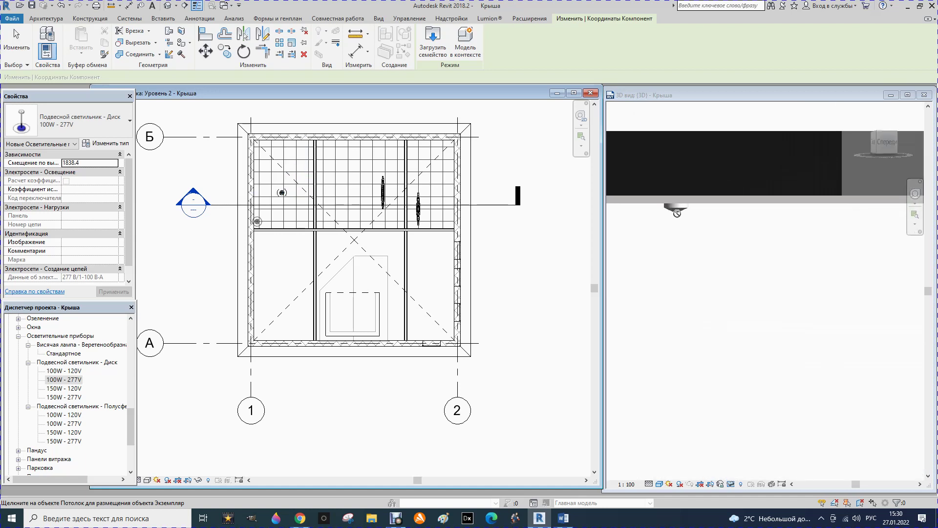
scroll(659, 226, down, 1)
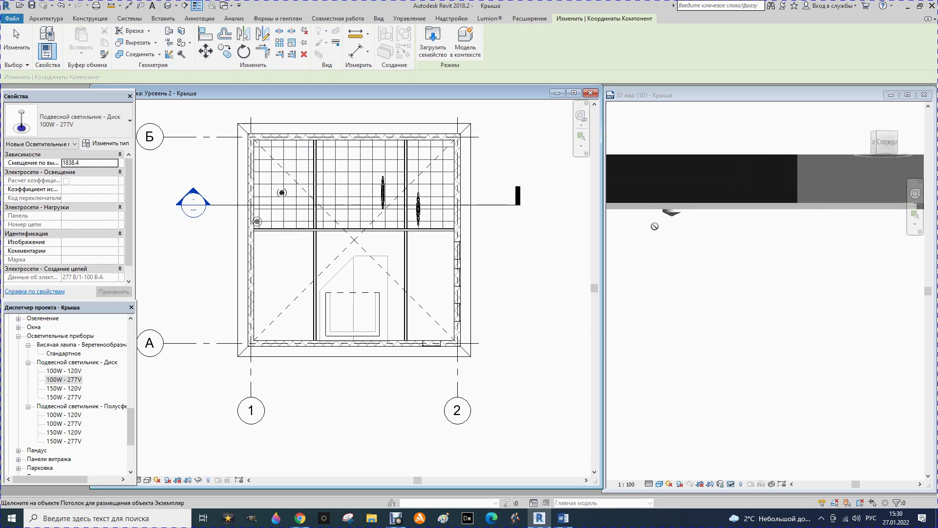
scroll(654, 226, down, 2)
scroll(645, 226, down, 1)
scroll(635, 226, down, 1)
key(Escape)
key(Escape)
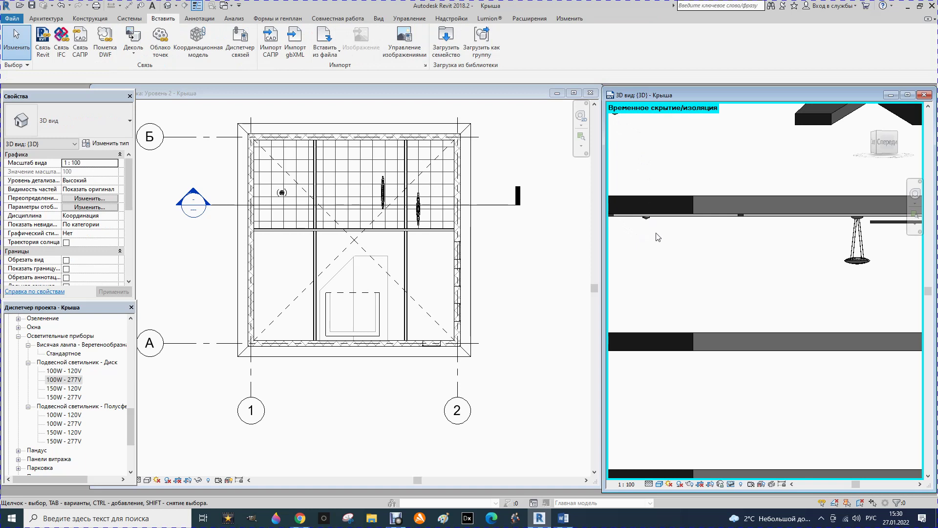
- Start a new ceiling with the Architecture tab's Ceiling tool
scroll(653, 224, down, 1)
scroll(666, 251, down, 1)
scroll(666, 251, down, 1)
scroll(686, 263, up, 1)
scroll(684, 262, up, 1)
scroll(703, 244, up, 2)
scroll(713, 233, up, 1)
scroll(671, 237, down, 2)
scroll(666, 236, down, 1)
scroll(661, 237, down, 1)
scroll(665, 243, down, 1)
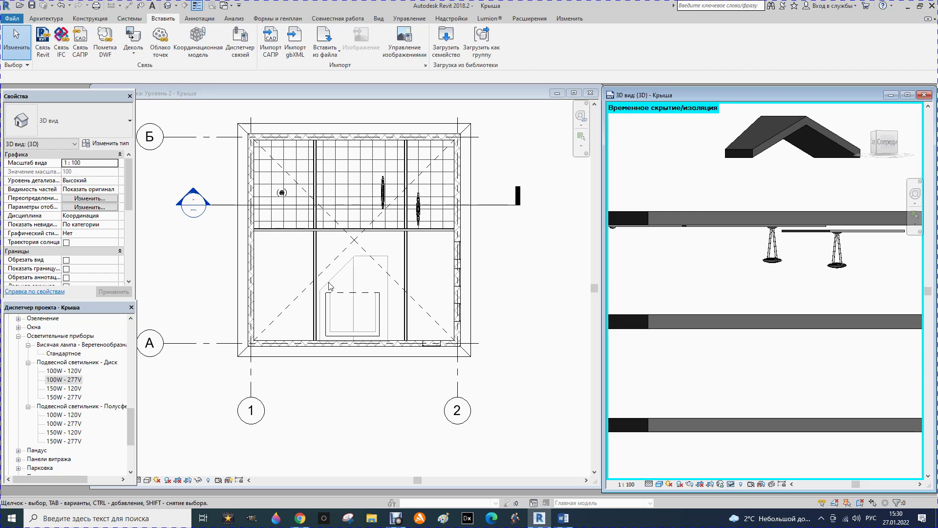
click(46, 18)
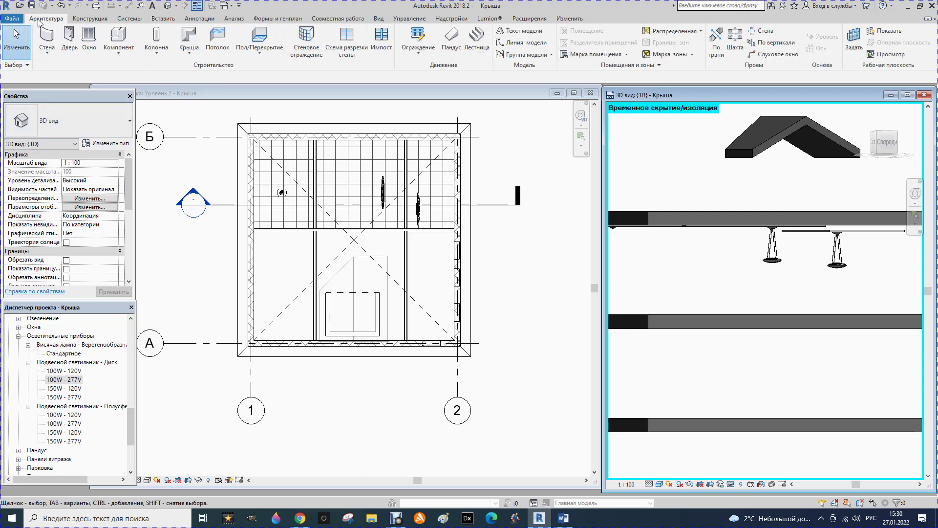
click(219, 44)
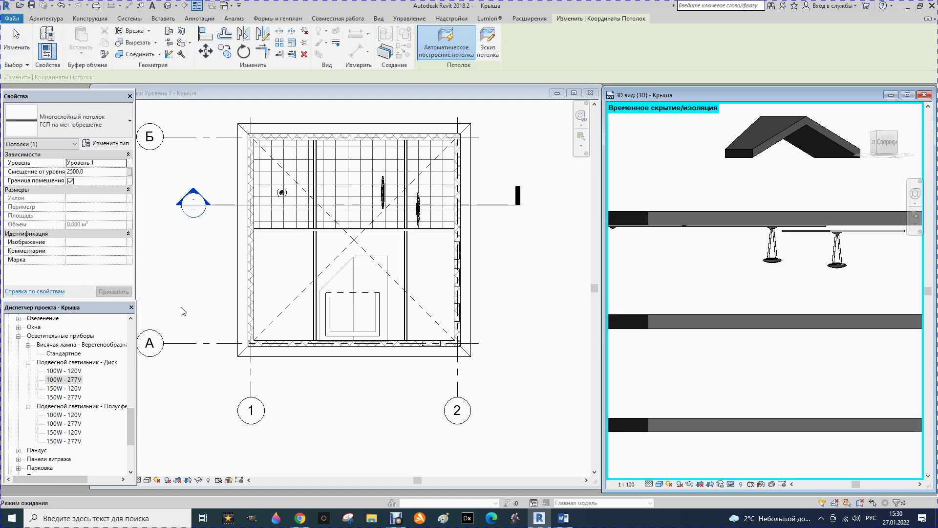